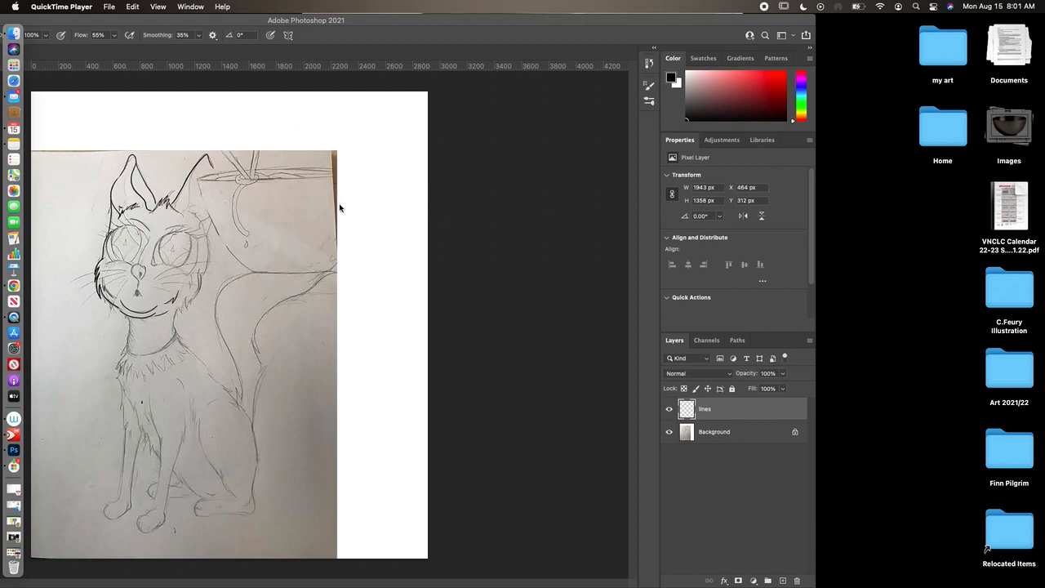
Step: Place the desktop image 1481671.jpg into the drawing and scale it to about 21.3% over the sketched bowl
{"action": "left_click", "coordinate": [1024, 133]}
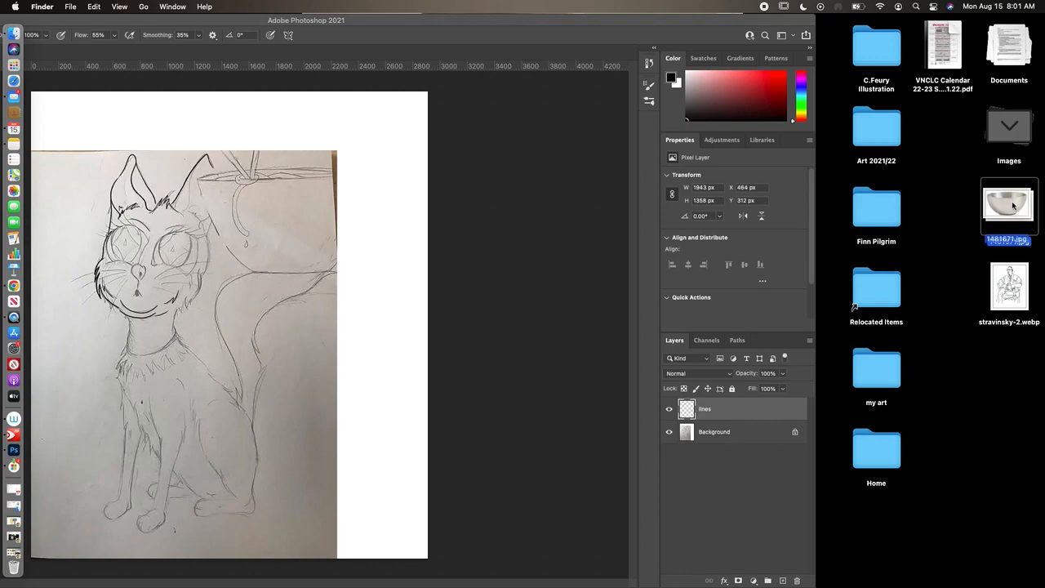
{"action": "left_click_drag", "start_coordinate": [1016, 208], "coordinate": [388, 187]}
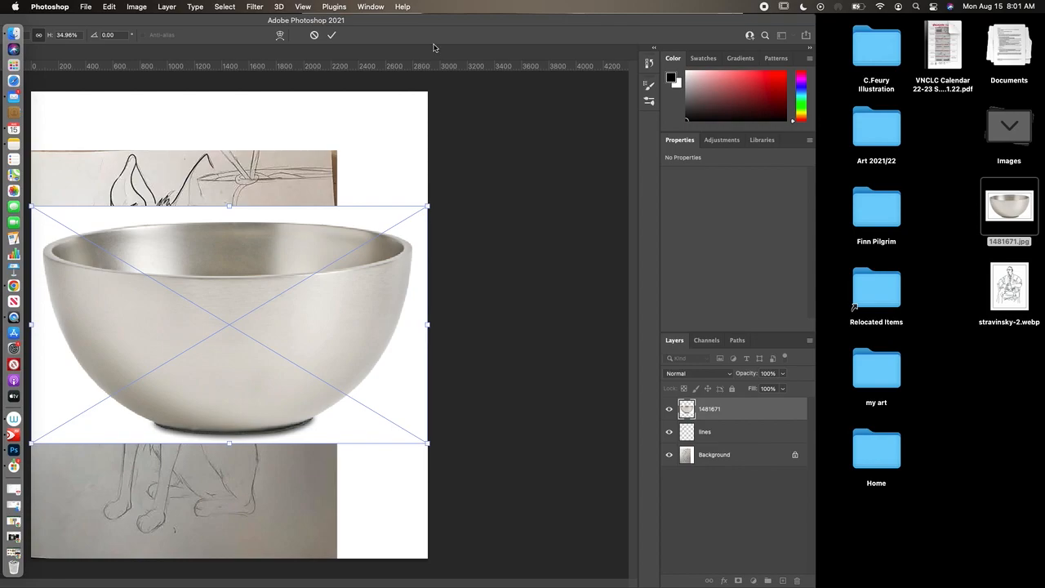
{"action": "left_click_drag", "start_coordinate": [440, 25], "coordinate": [603, 24]}
{"action": "mouse_move", "coordinate": [363, 386]}
{"action": "left_mouse_down"}
{"action": "mouse_move", "coordinate": [433, 299]}
{"action": "mouse_move", "coordinate": [449, 210]}
{"action": "mouse_move", "coordinate": [439, 225]}
{"action": "left_mouse_up"}
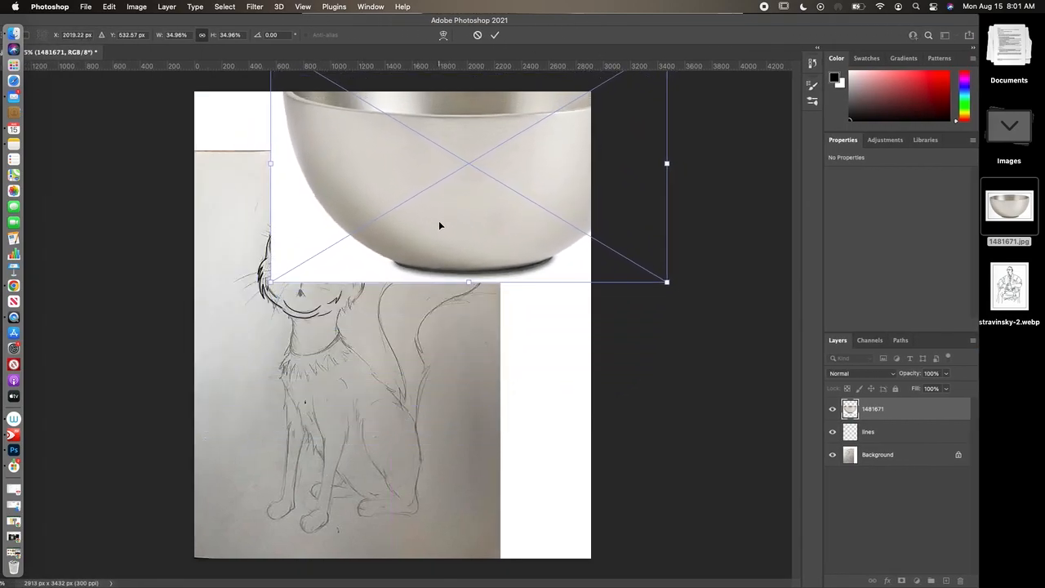
{"action": "left_click_drag", "start_coordinate": [270, 281], "coordinate": [452, 222]}
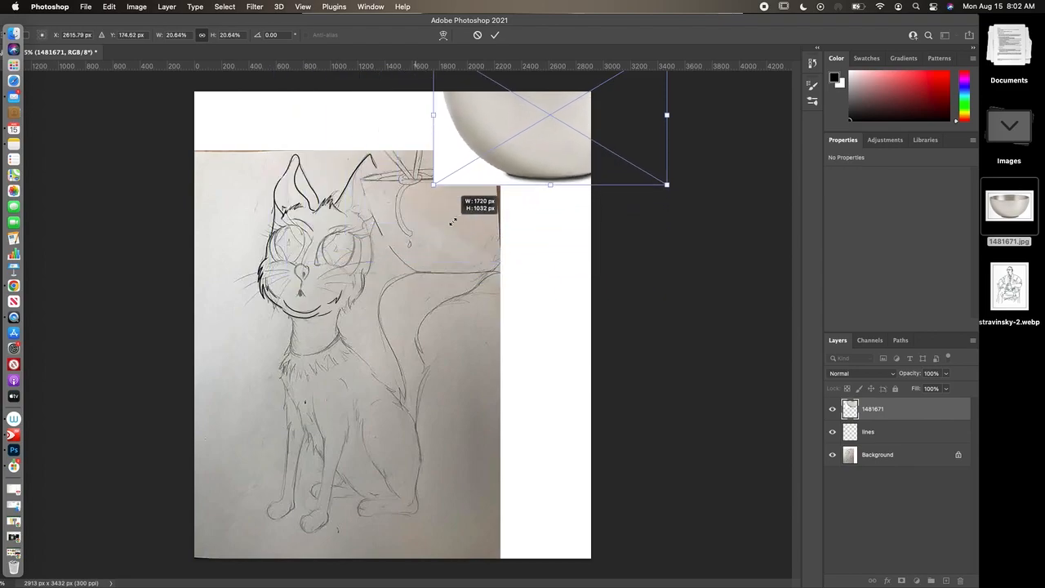
{"action": "left_click_drag", "start_coordinate": [504, 131], "coordinate": [403, 221]}
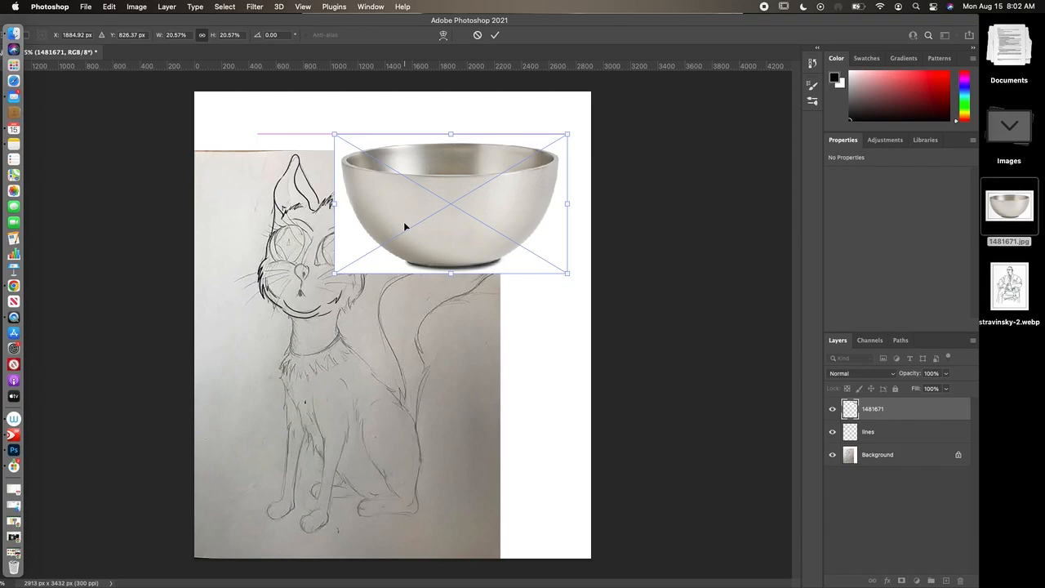
{"action": "mouse_move", "coordinate": [567, 132]}
{"action": "left_mouse_down"}
{"action": "mouse_move", "coordinate": [583, 103]}
{"action": "mouse_move", "coordinate": [574, 127]}
{"action": "left_mouse_up"}
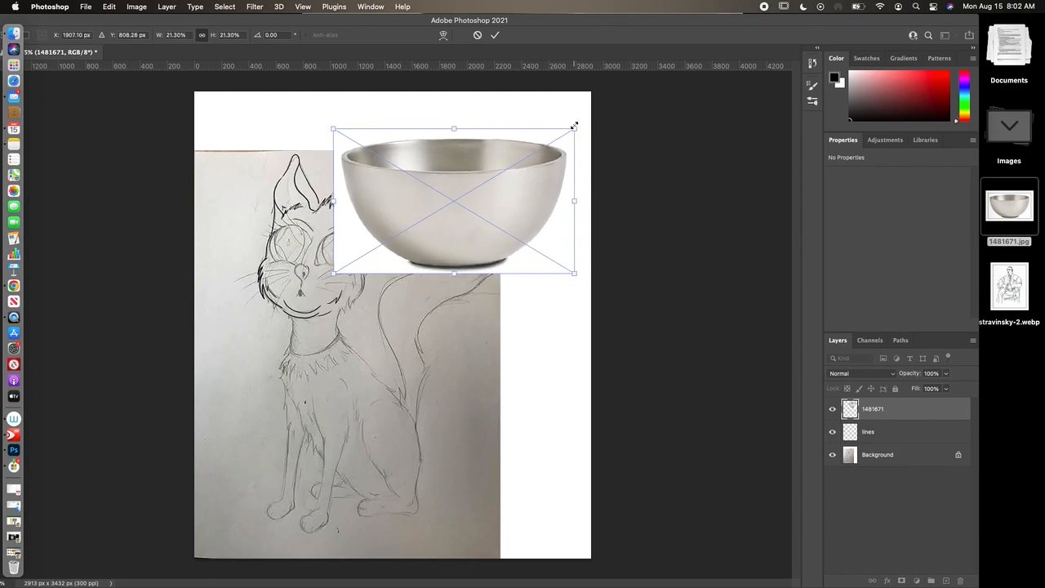
Step: Set the placed bowl photo's opacity to 54%, align it with the sketched bowl underneath and commit the placement
{"action": "left_click", "coordinate": [946, 374]}
{"action": "mouse_move", "coordinate": [928, 386]}
{"action": "left_mouse_down"}
{"action": "mouse_move", "coordinate": [910, 390]}
{"action": "mouse_move", "coordinate": [922, 386]}
{"action": "left_mouse_up"}
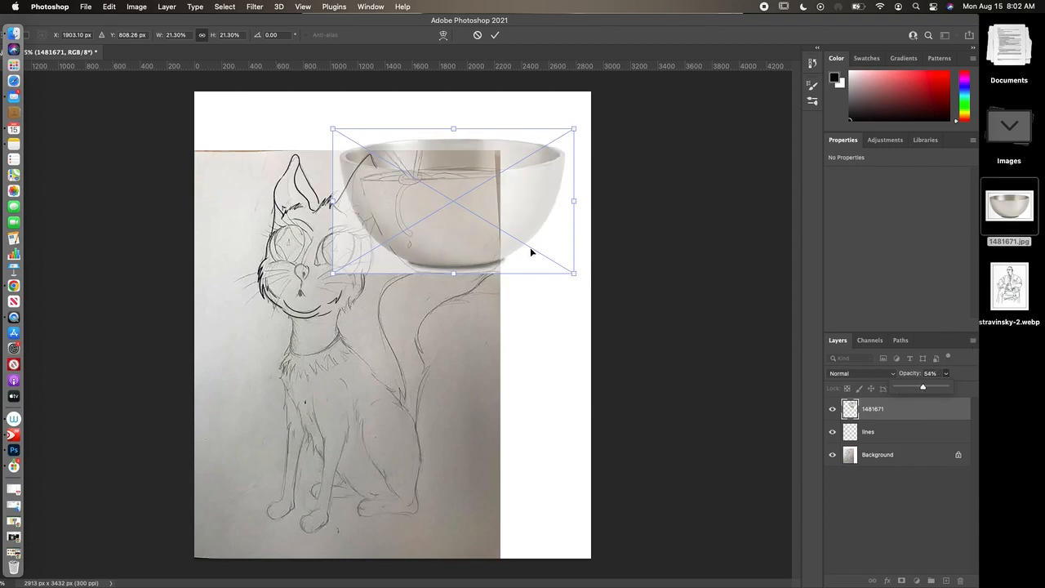
{"action": "left_click_drag", "start_coordinate": [457, 227], "coordinate": [454, 233]}
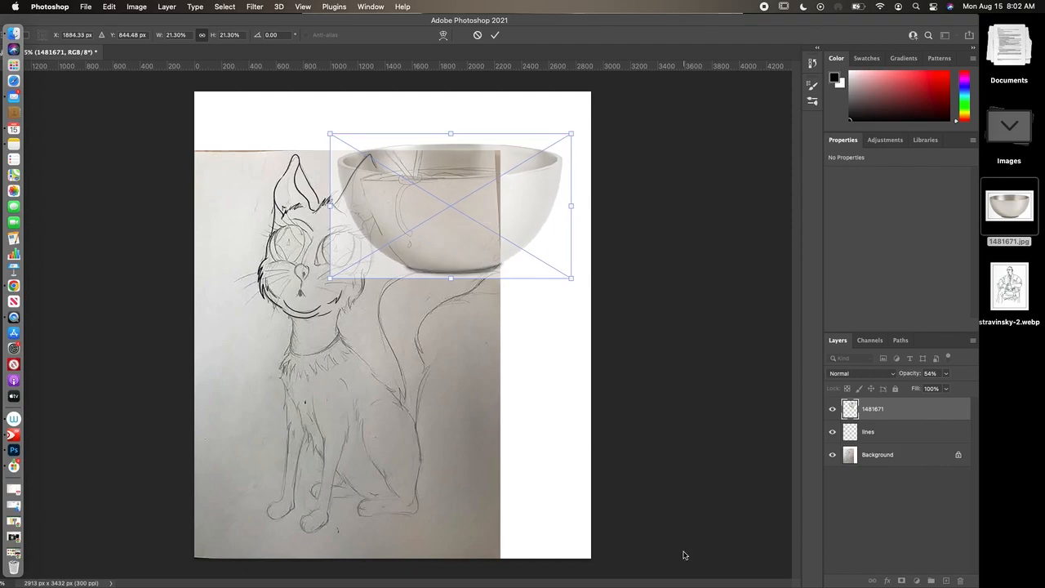
{"action": "key", "text": "Return"}
Step: Create a new layer above the bowl photo and name it "bowl trace" for painting with the Brush tool
{"action": "key", "text": "b"}
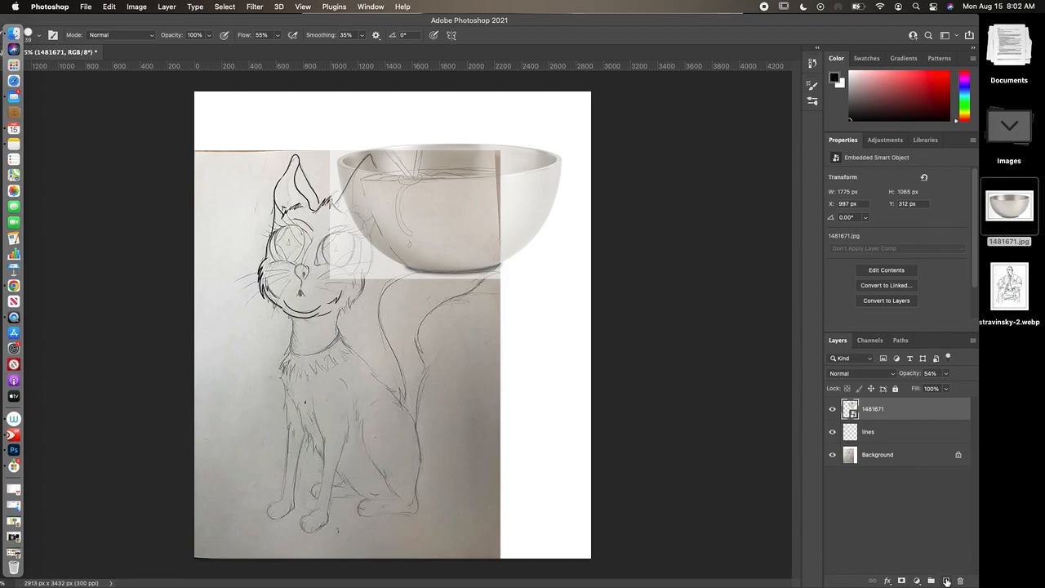
{"action": "left_click", "coordinate": [945, 580]}
{"action": "double_click", "coordinate": [871, 409]}
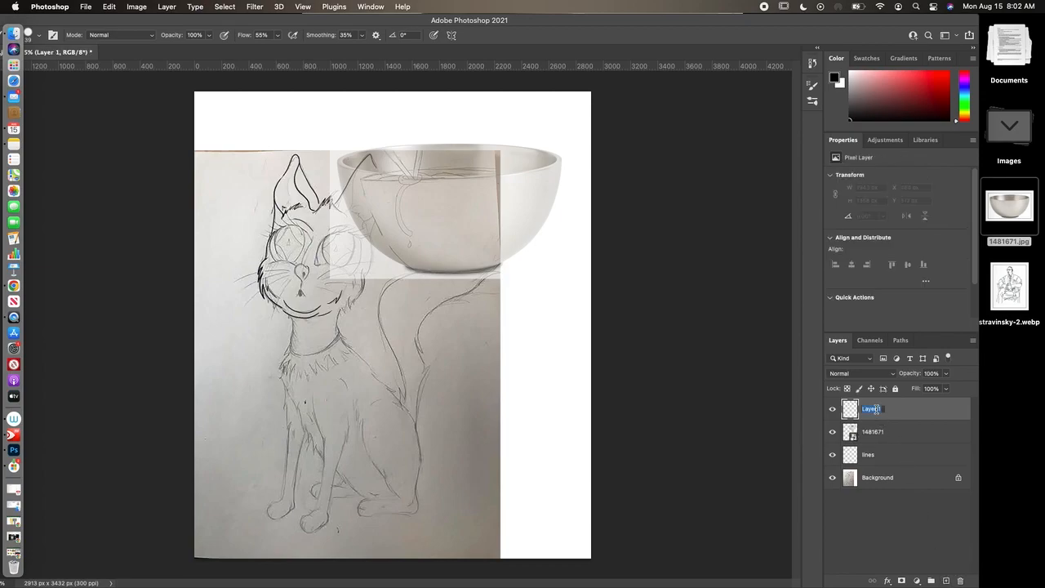
{"action": "type", "text": "bowl trace"}
{"action": "key", "text": "Return"}
Step: Bring the window's brush options into view and set up a 39 px brush with 62% smoothing
{"action": "double_click", "coordinate": [402, 20]}
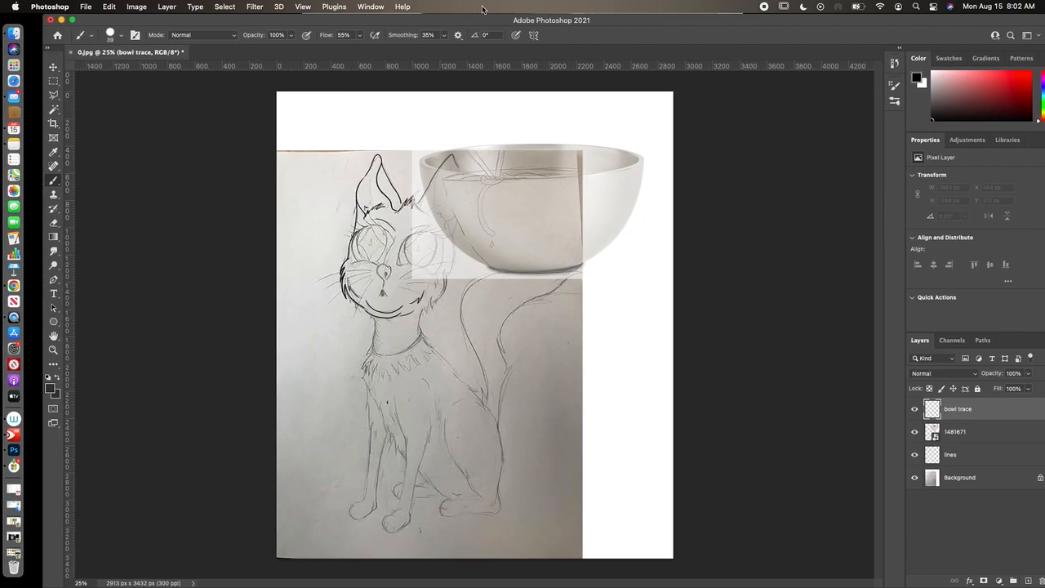
{"action": "left_click", "coordinate": [115, 35]}
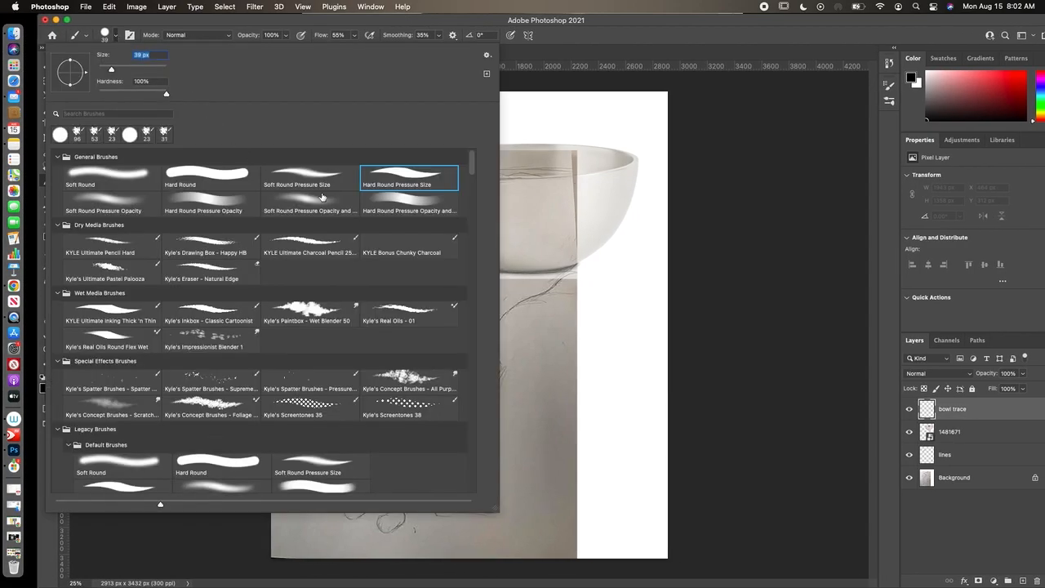
{"action": "type", "text": "15"}
{"action": "key", "text": "Return"}
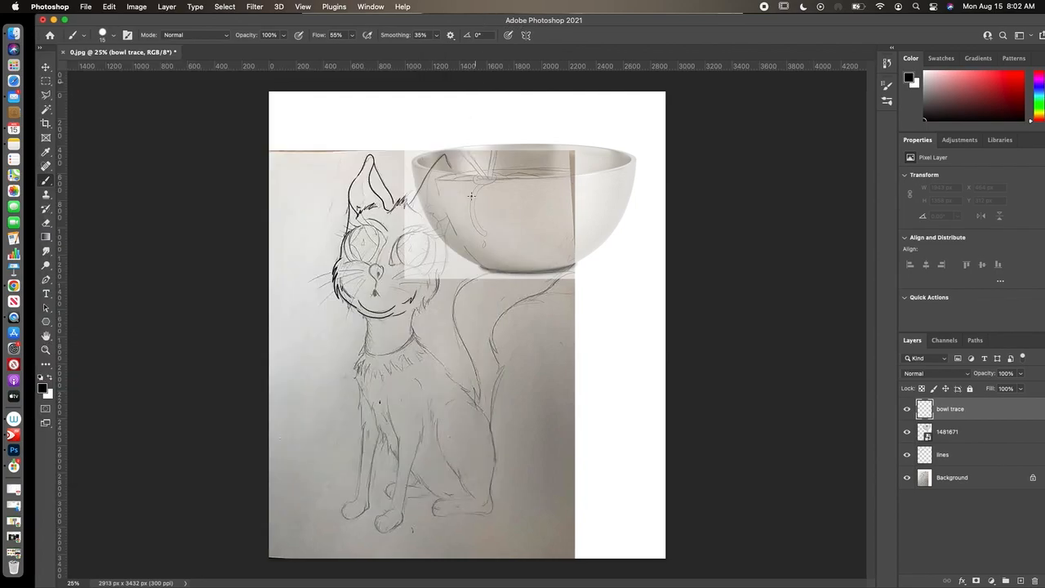
{"action": "left_click", "coordinate": [114, 37]}
{"action": "left_click", "coordinate": [109, 69]}
{"action": "left_click", "coordinate": [351, 37]}
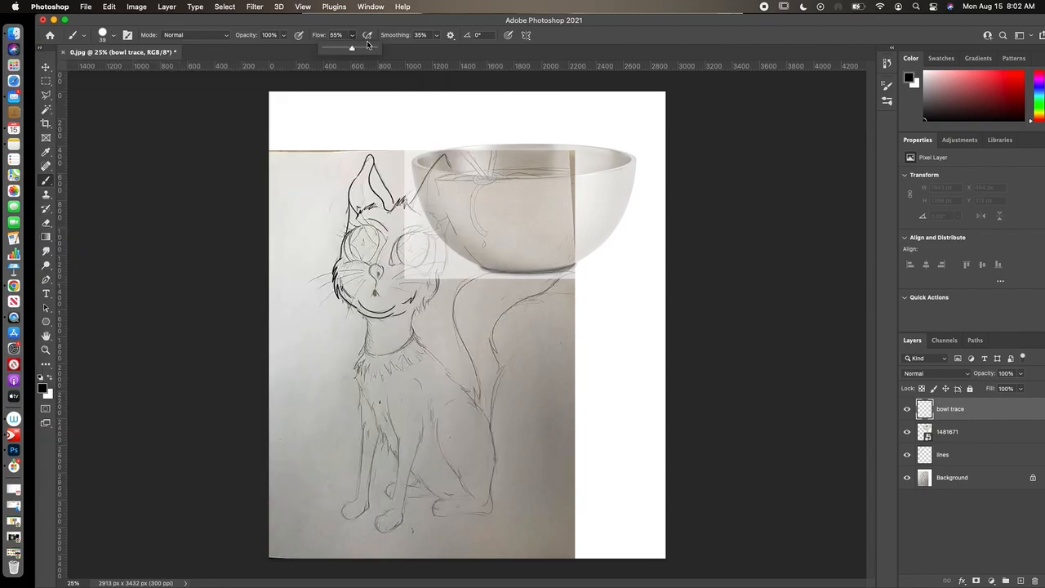
{"action": "left_click", "coordinate": [439, 36]}
{"action": "left_click_drag", "start_coordinate": [436, 47], "coordinate": [449, 48]}
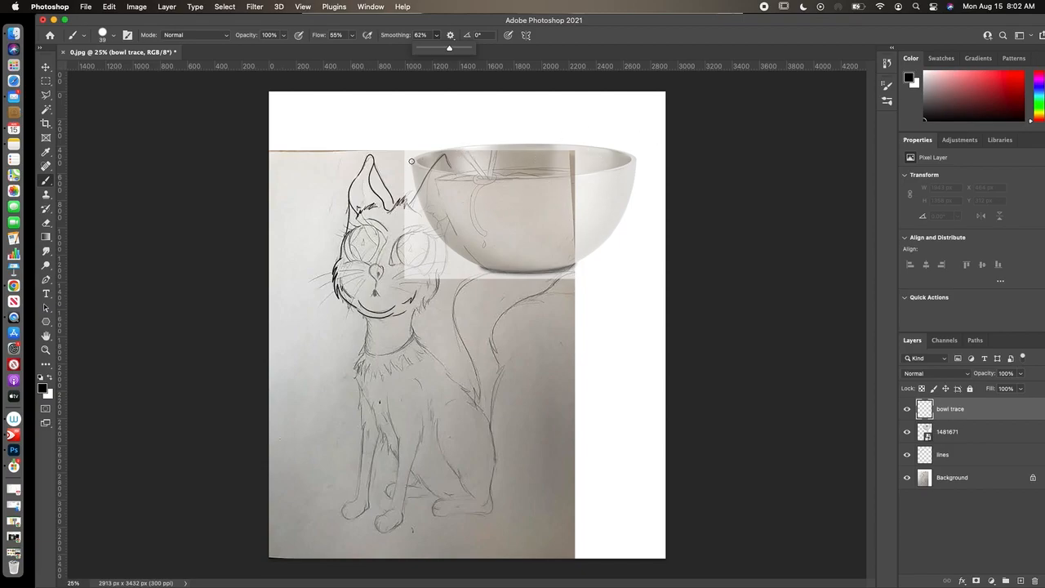
Step: Trace the bowl's curved sides and base in black on the bowl trace layer, keeping the Brush tool active
{"action": "mouse_move", "coordinate": [412, 164]}
{"action": "left_mouse_down"}
{"action": "mouse_move", "coordinate": [429, 219]}
{"action": "mouse_move", "coordinate": [462, 255]}
{"action": "mouse_move", "coordinate": [544, 272]}
{"action": "mouse_move", "coordinate": [594, 257]}
{"action": "mouse_move", "coordinate": [614, 231]}
{"action": "mouse_move", "coordinate": [633, 152]}
{"action": "left_mouse_up"}
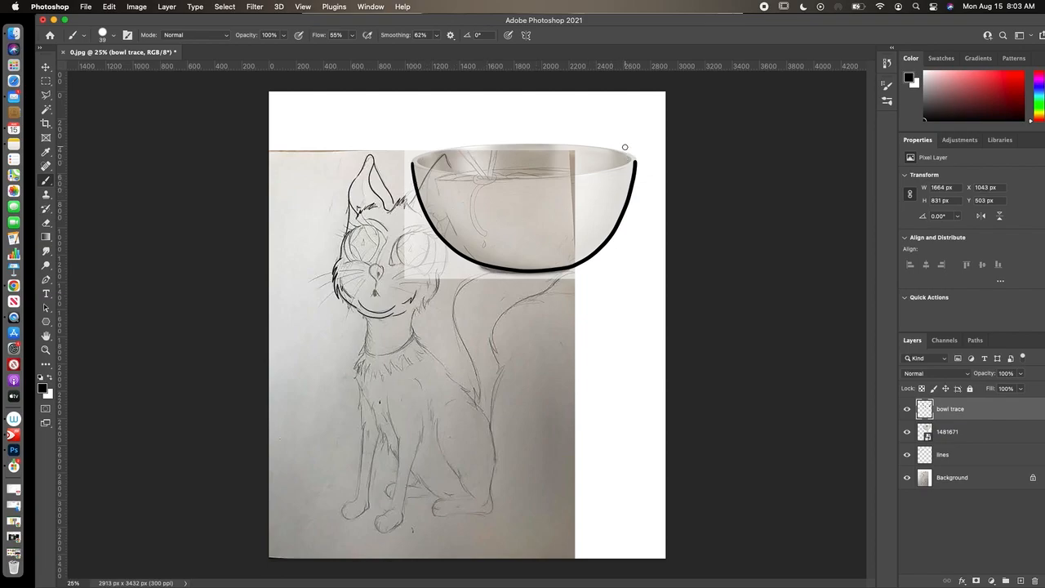
{"action": "key", "text": "h"}
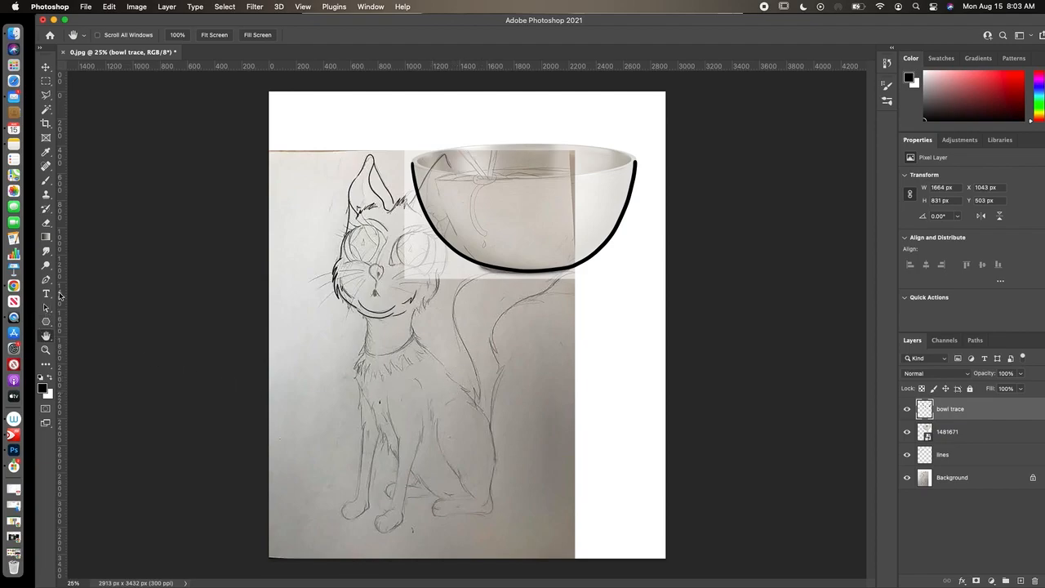
{"action": "left_click", "coordinate": [46, 181]}
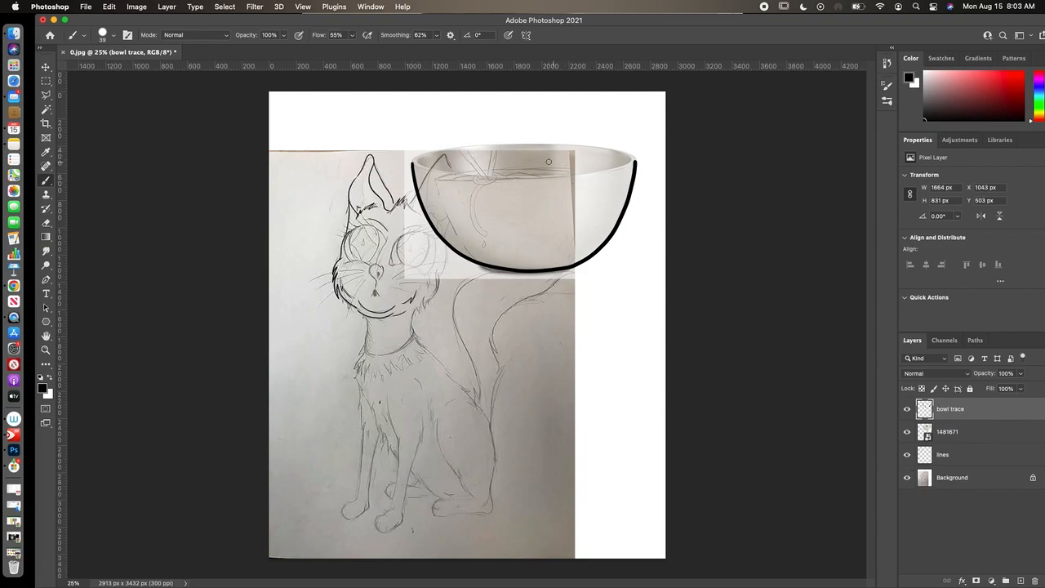
Step: Try to trace the bowl's oval rim with a single brush stroke, reverting each attempt to the finished body outline
{"action": "mouse_move", "coordinate": [546, 144]}
{"action": "left_mouse_down"}
{"action": "mouse_move", "coordinate": [447, 147]}
{"action": "mouse_move", "coordinate": [413, 161]}
{"action": "mouse_move", "coordinate": [508, 175]}
{"action": "mouse_move", "coordinate": [585, 174]}
{"action": "mouse_move", "coordinate": [635, 156]}
{"action": "mouse_move", "coordinate": [536, 143]}
{"action": "mouse_move", "coordinate": [412, 161]}
{"action": "left_mouse_up"}
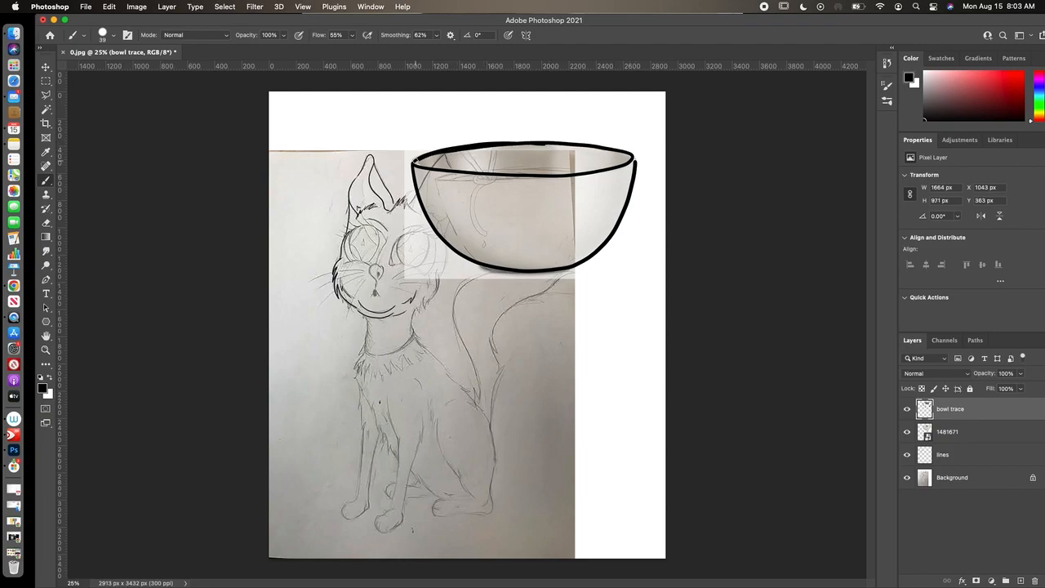
{"action": "left_click", "coordinate": [887, 63]}
{"action": "left_click", "coordinate": [810, 95]}
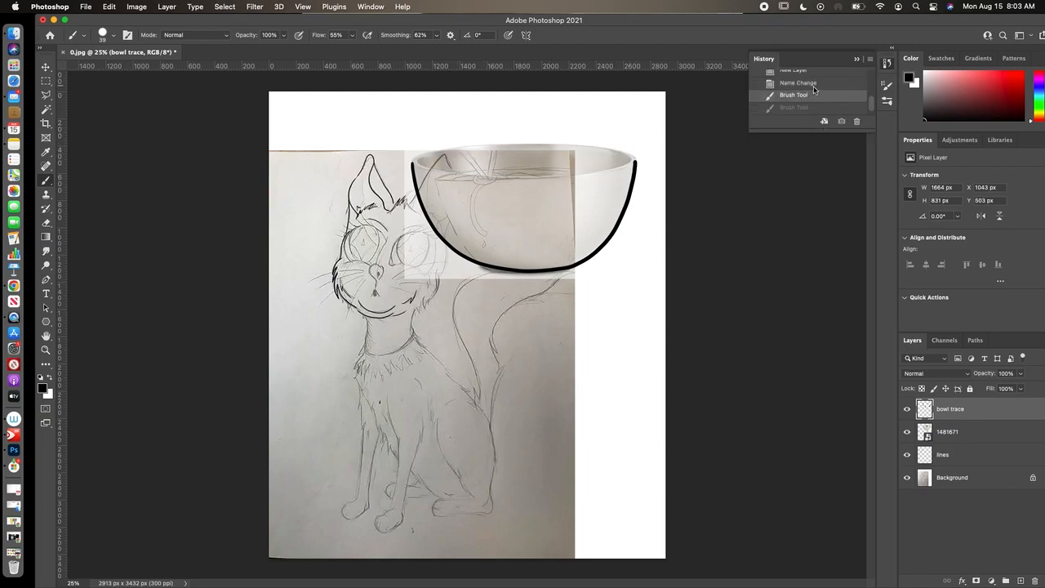
{"action": "left_click", "coordinate": [815, 83]}
{"action": "left_click", "coordinate": [812, 96]}
{"action": "mouse_move", "coordinate": [530, 144]}
{"action": "left_mouse_down"}
{"action": "mouse_move", "coordinate": [417, 157]}
{"action": "mouse_move", "coordinate": [420, 170]}
{"action": "mouse_move", "coordinate": [533, 180]}
{"action": "mouse_move", "coordinate": [636, 162]}
{"action": "mouse_move", "coordinate": [600, 145]}
{"action": "mouse_move", "coordinate": [538, 142]}
{"action": "left_mouse_up"}
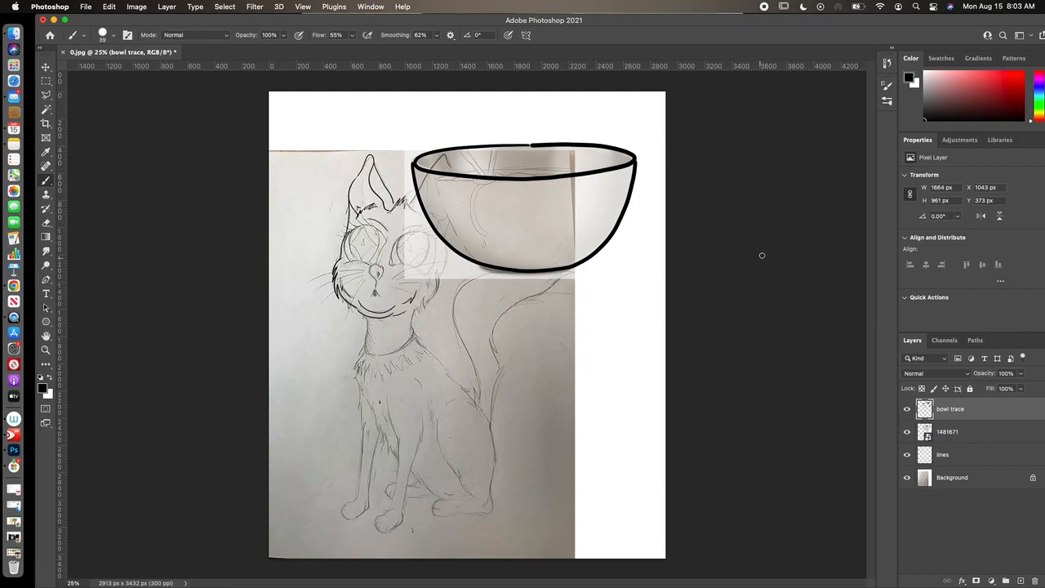
{"action": "left_click", "coordinate": [887, 63]}
{"action": "left_click", "coordinate": [857, 95]}
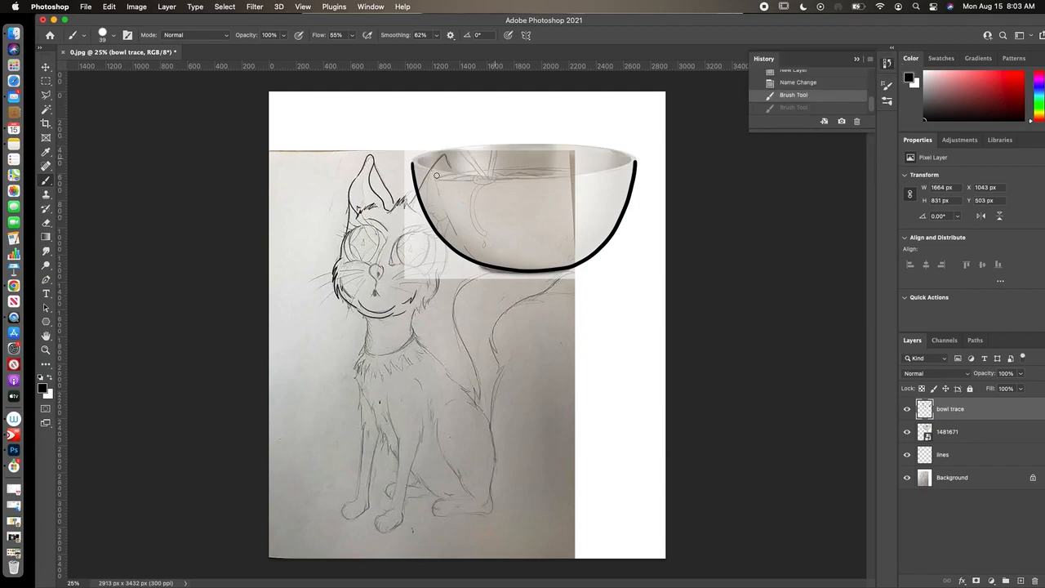
Step: Trace the bowl's oval rim from its left end all the way around, and hide the 1481671 photo layer
{"action": "mouse_move", "coordinate": [413, 164]}
{"action": "left_mouse_down"}
{"action": "mouse_move", "coordinate": [441, 147]}
{"action": "mouse_move", "coordinate": [540, 140]}
{"action": "mouse_move", "coordinate": [615, 148]}
{"action": "mouse_move", "coordinate": [639, 163]}
{"action": "mouse_move", "coordinate": [630, 173]}
{"action": "mouse_move", "coordinate": [488, 178]}
{"action": "mouse_move", "coordinate": [411, 162]}
{"action": "left_mouse_up"}
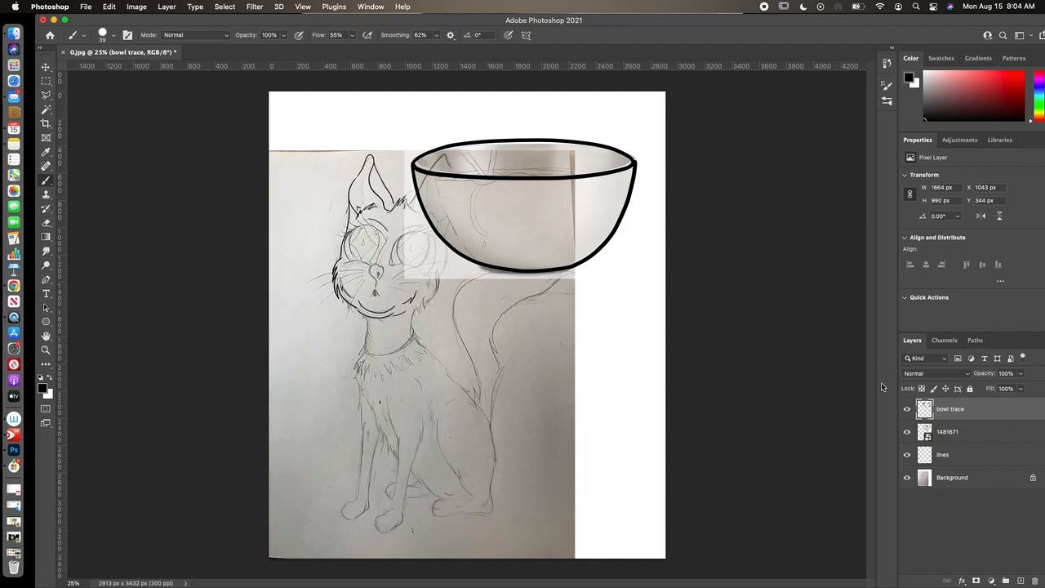
{"action": "left_click", "coordinate": [907, 433]}
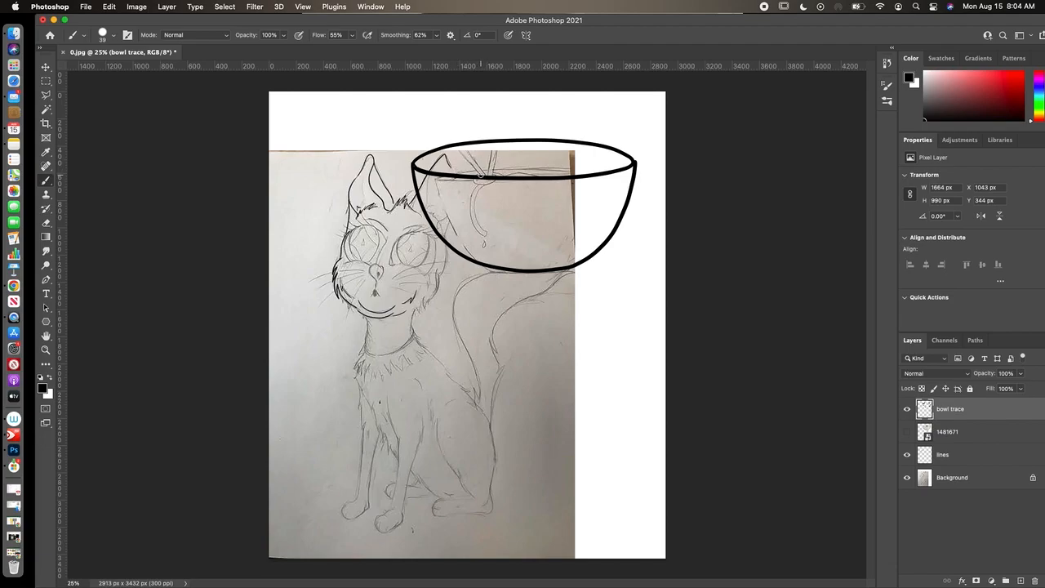
Step: Try to draw the left chopstick leaning out of the bowl with the 39 px brush, and undo its strokes
{"action": "mouse_move", "coordinate": [480, 175]}
{"action": "left_mouse_down"}
{"action": "mouse_move", "coordinate": [425, 88]}
{"action": "mouse_move", "coordinate": [480, 173]}
{"action": "left_mouse_up"}
{"action": "left_click", "coordinate": [888, 88]}
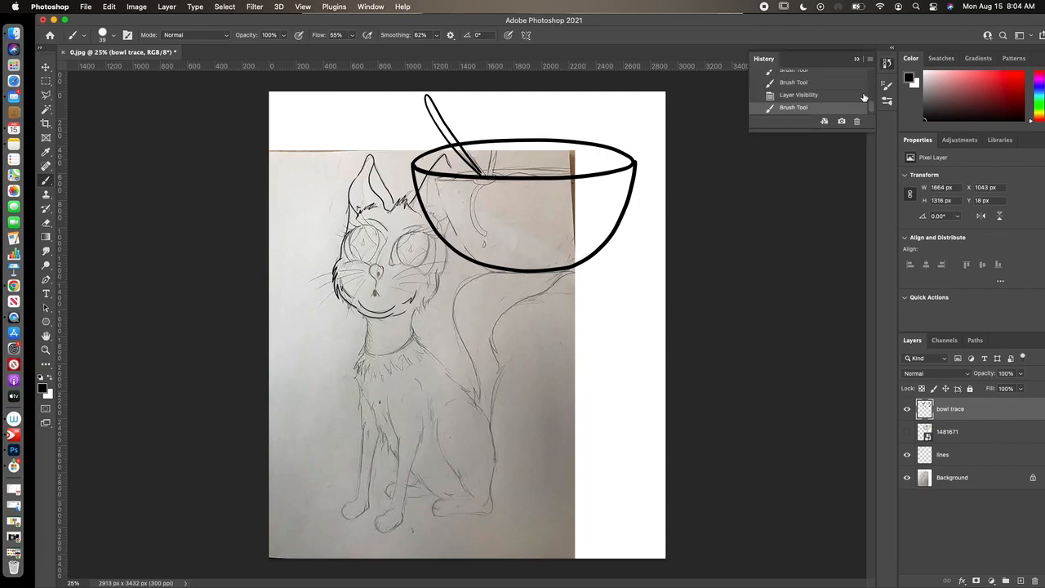
{"action": "left_click", "coordinate": [800, 95]}
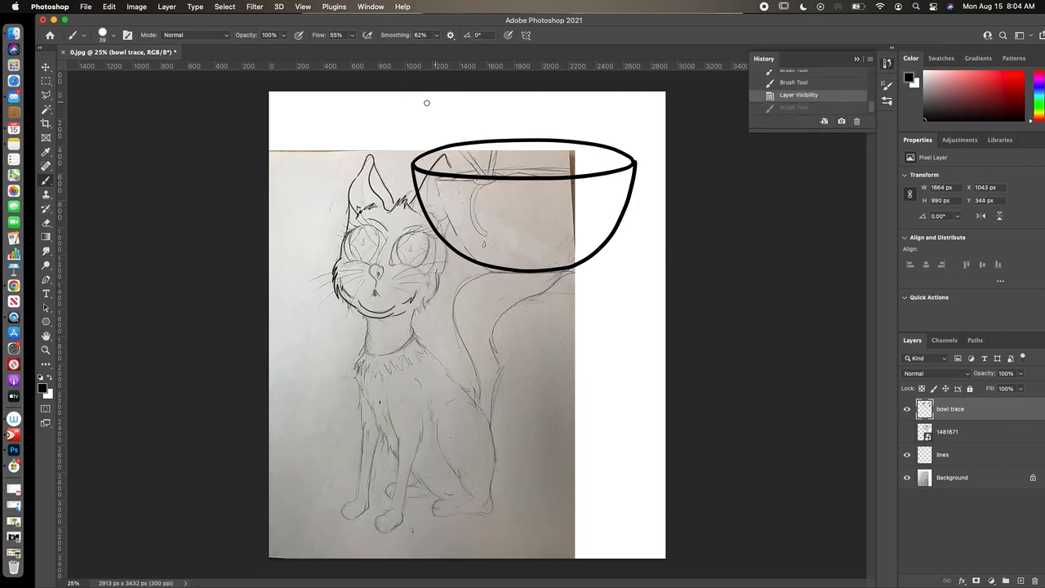
{"action": "mouse_move", "coordinate": [430, 96]}
{"action": "left_mouse_down"}
{"action": "mouse_move", "coordinate": [424, 102]}
{"action": "mouse_move", "coordinate": [435, 95]}
{"action": "mouse_move", "coordinate": [480, 175]}
{"action": "left_mouse_up"}
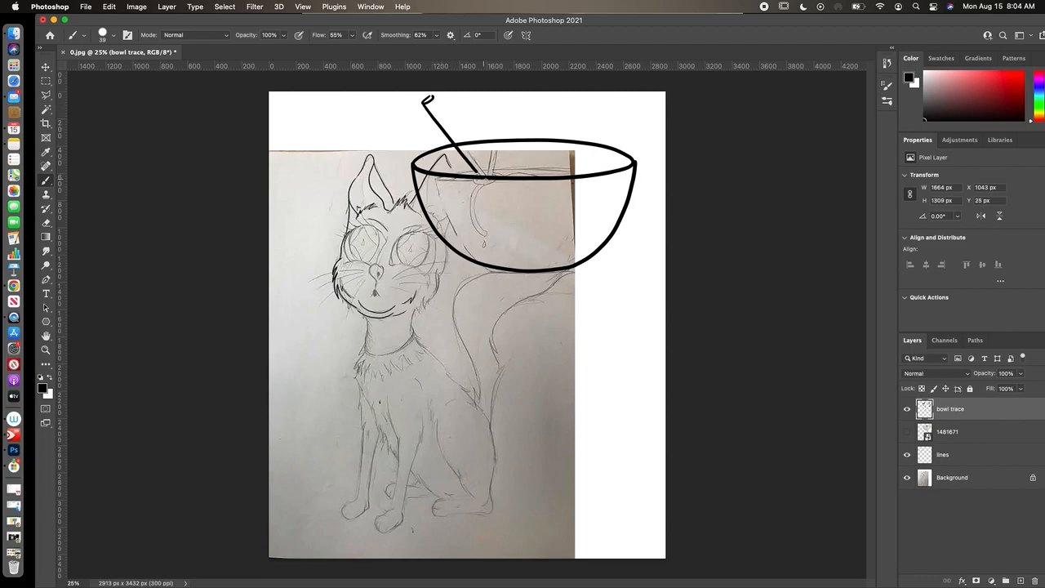
{"action": "left_click_drag", "start_coordinate": [432, 98], "coordinate": [489, 177]}
{"action": "left_click", "coordinate": [887, 64]}
{"action": "left_click", "coordinate": [848, 95]}
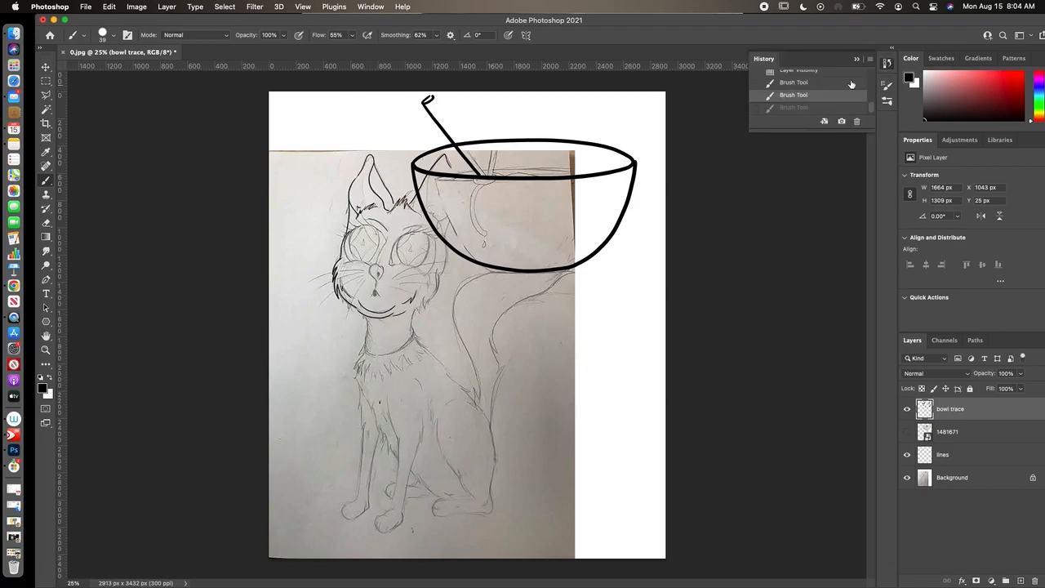
{"action": "left_click", "coordinate": [799, 84]}
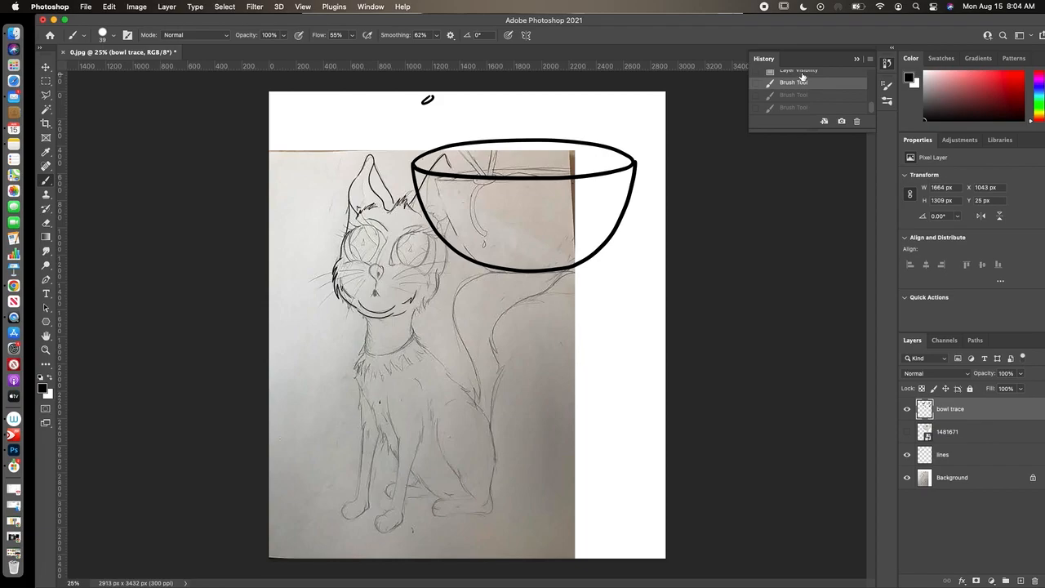
{"action": "left_click", "coordinate": [800, 71]}
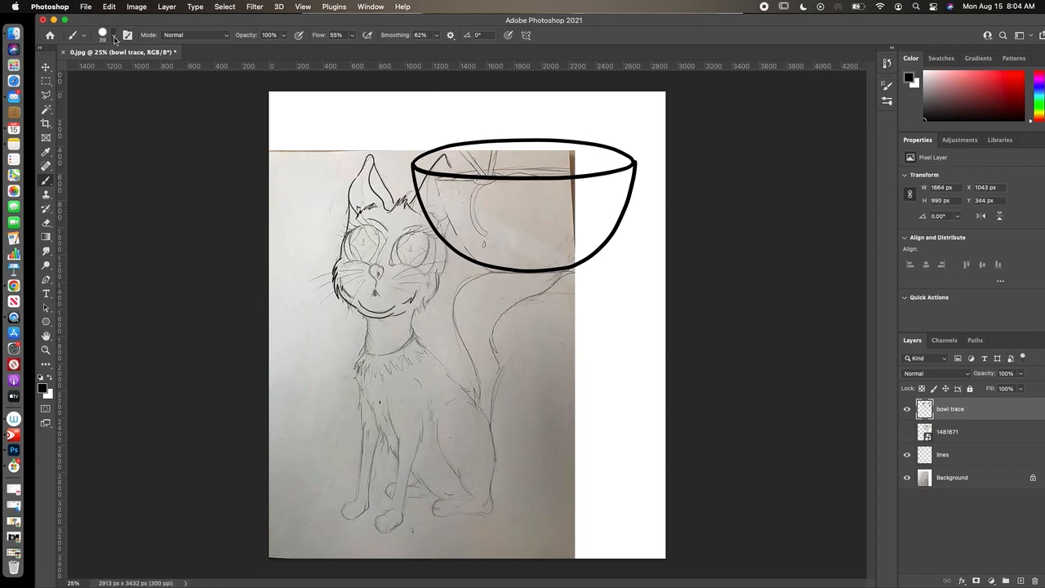
Step: Reduce the brush size to 22 px and outline the left chopstick leaning out of the bowl
{"action": "left_click", "coordinate": [115, 38]}
{"action": "left_click_drag", "start_coordinate": [106, 70], "coordinate": [103, 70]}
{"action": "left_click", "coordinate": [569, 24]}
{"action": "left_click_drag", "start_coordinate": [451, 141], "coordinate": [419, 103]}
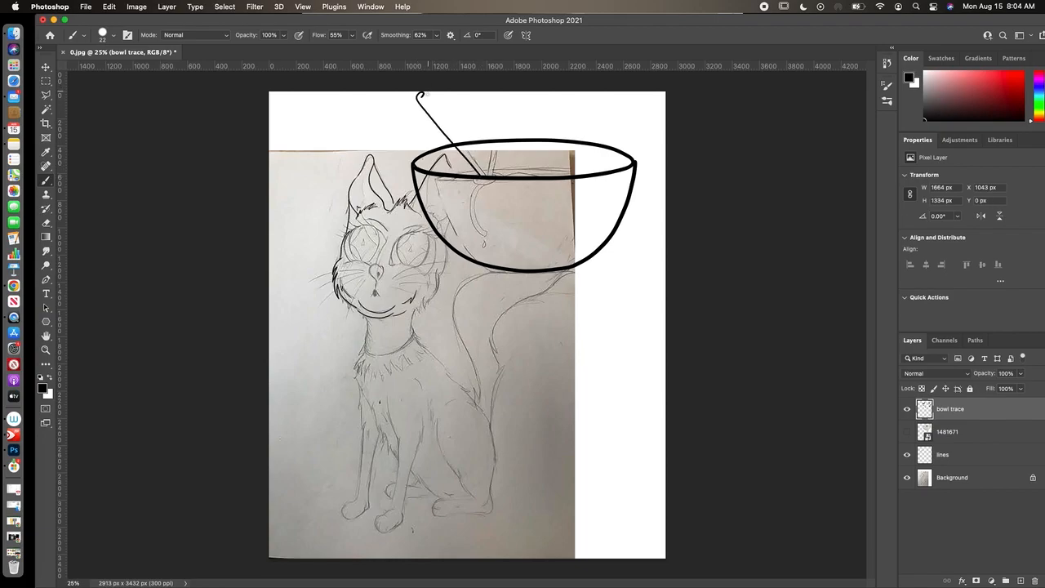
{"action": "left_click_drag", "start_coordinate": [421, 97], "coordinate": [480, 173]}
Step: Outline the second chopstick rising to the right from where the first meets the rim, undoing the initial attempt
{"action": "left_click_drag", "start_coordinate": [488, 178], "coordinate": [503, 90]}
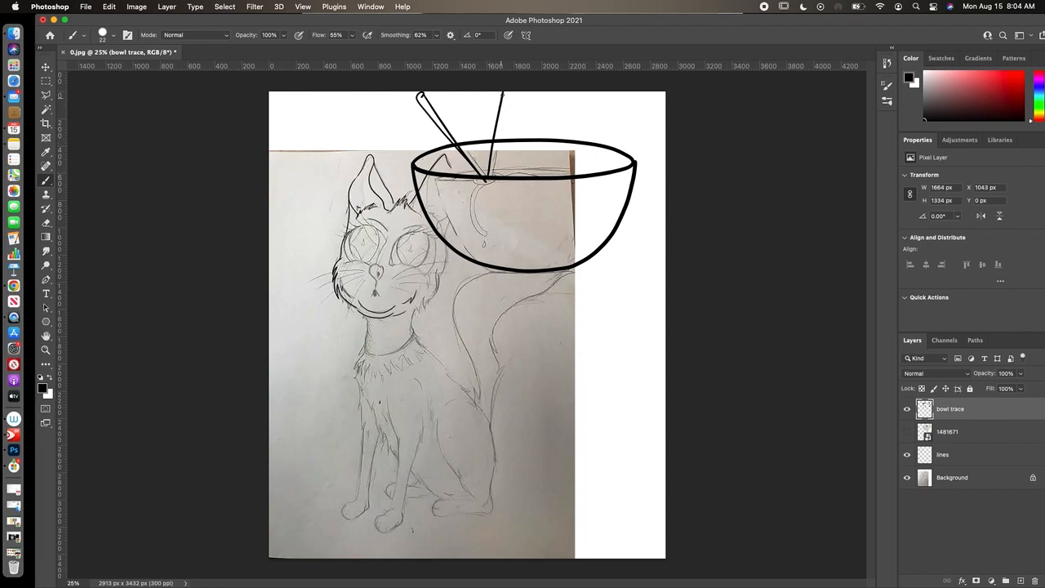
{"action": "left_click", "coordinate": [886, 63]}
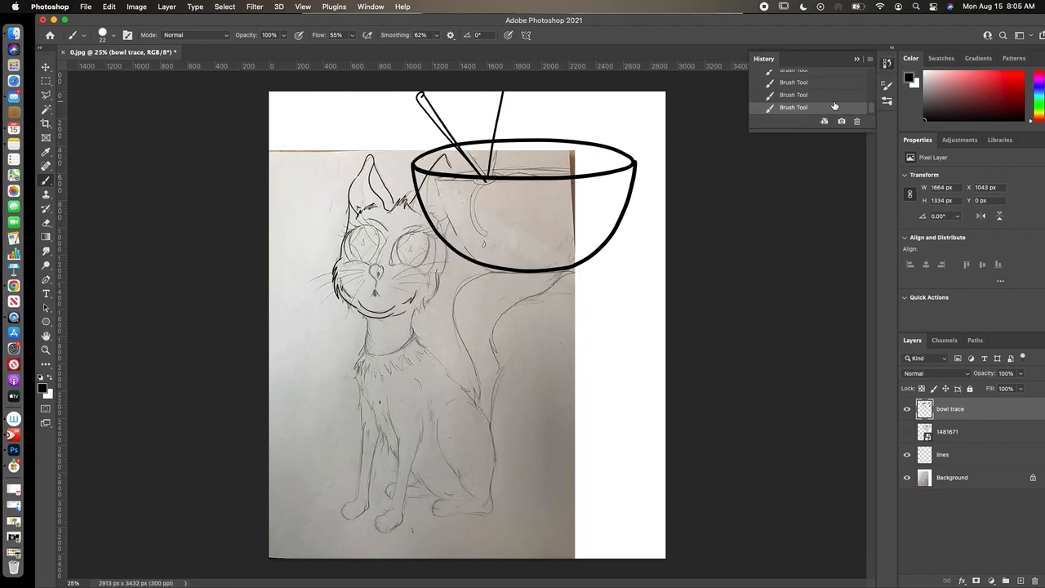
{"action": "left_click", "coordinate": [805, 83]}
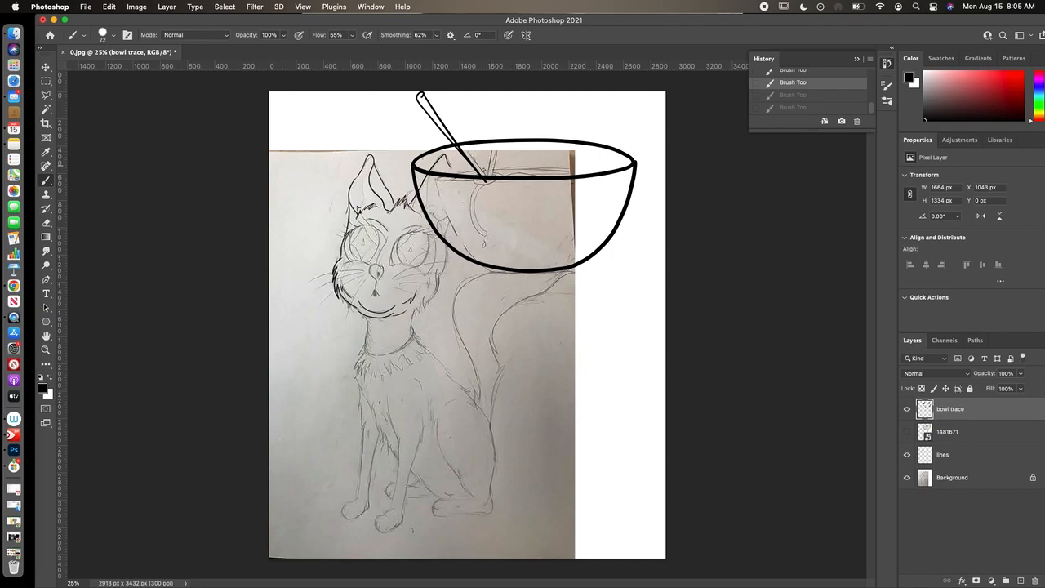
{"action": "mouse_move", "coordinate": [487, 176]}
{"action": "left_mouse_down"}
{"action": "mouse_move", "coordinate": [507, 93]}
{"action": "mouse_move", "coordinate": [517, 98]}
{"action": "mouse_move", "coordinate": [483, 179]}
{"action": "left_mouse_up"}
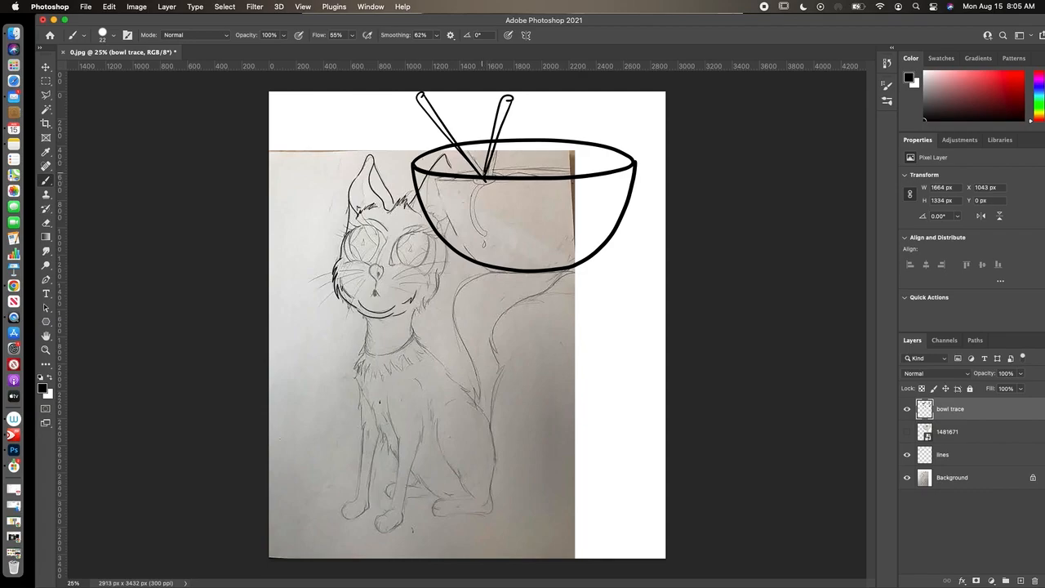
Step: Draw the soup's surface line inside the bowl, and try a noodle hanging over the front rim, undoing only the noodle
{"action": "left_click_drag", "start_coordinate": [441, 170], "coordinate": [599, 174]}
{"action": "mouse_move", "coordinate": [484, 178]}
{"action": "left_mouse_down"}
{"action": "mouse_move", "coordinate": [475, 214]}
{"action": "mouse_move", "coordinate": [485, 234]}
{"action": "left_mouse_up"}
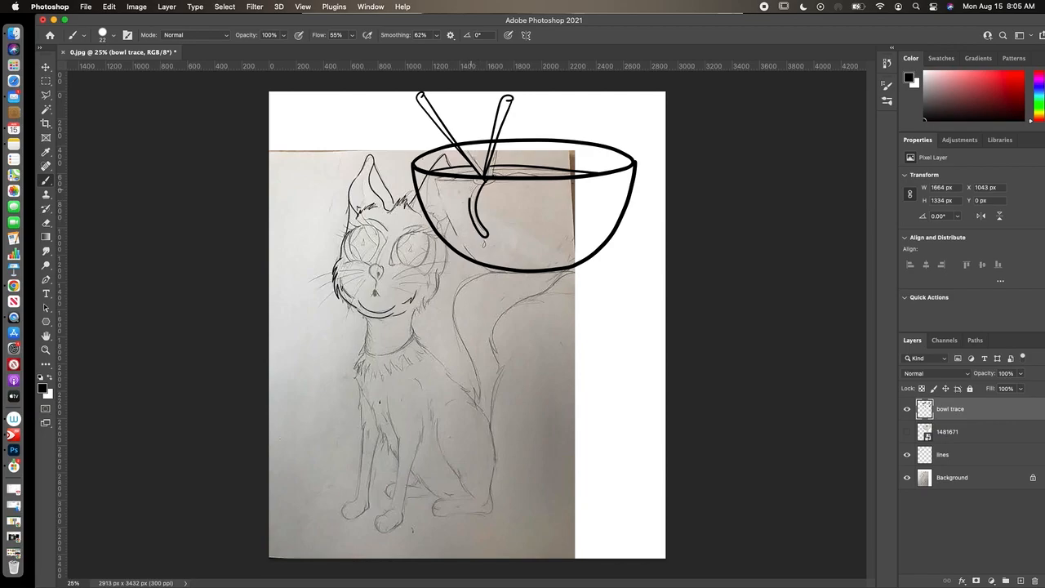
{"action": "left_click_drag", "start_coordinate": [479, 177], "coordinate": [485, 173]}
{"action": "left_click", "coordinate": [886, 64]}
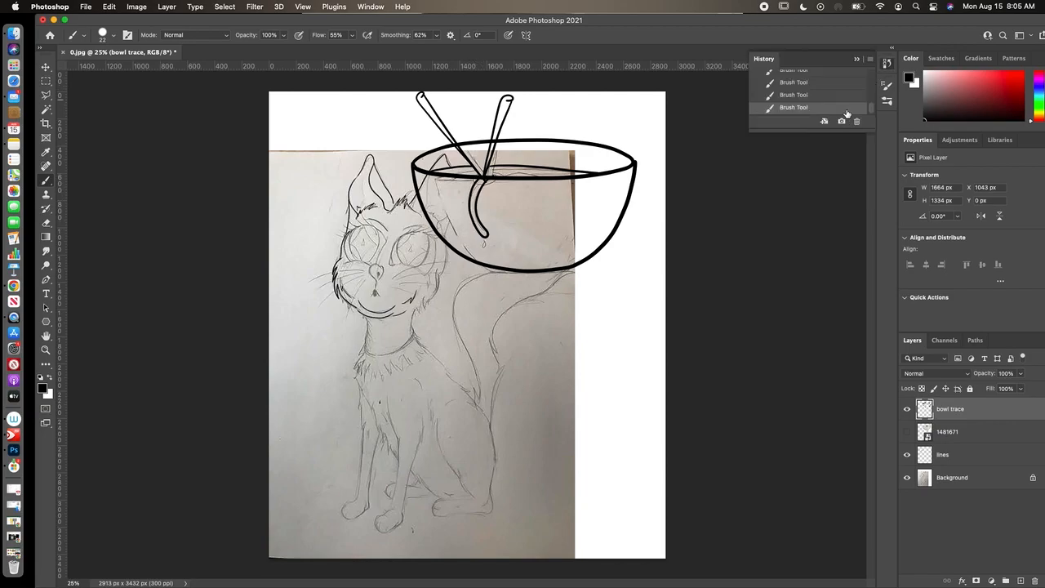
{"action": "left_click", "coordinate": [829, 97]}
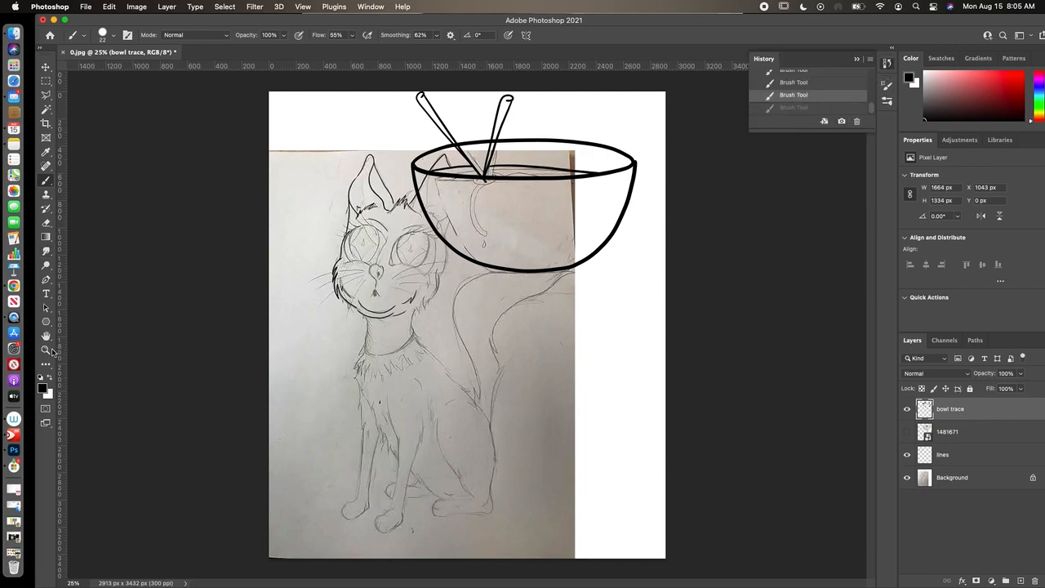
Step: Draw a small oval noodle loop around the chopstick tips at the bowl's front rim with the 22 px brush
{"action": "left_click", "coordinate": [45, 349]}
{"action": "left_click", "coordinate": [487, 165]}
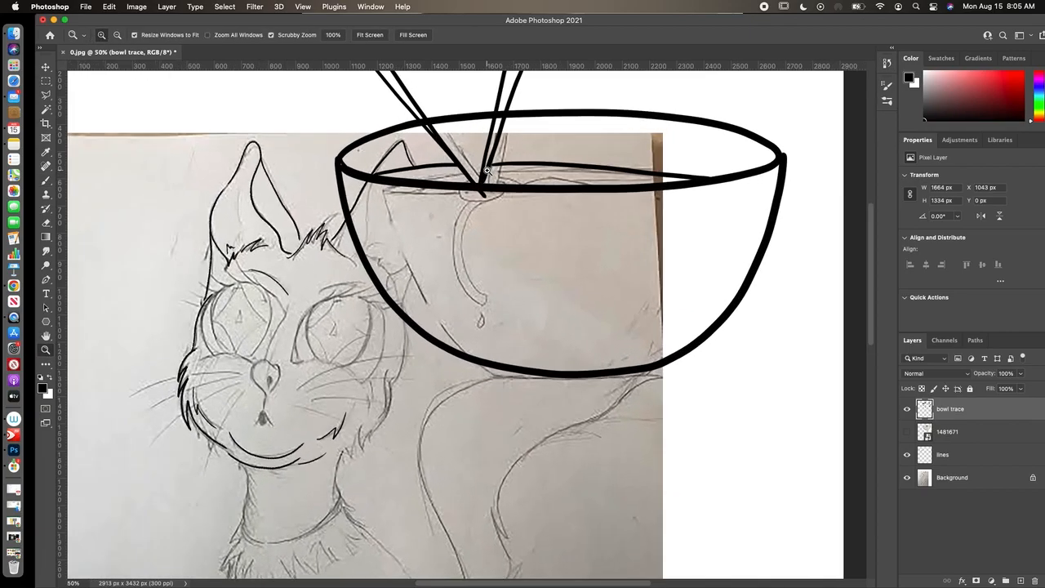
{"action": "left_click_drag", "start_coordinate": [872, 240], "coordinate": [874, 217]}
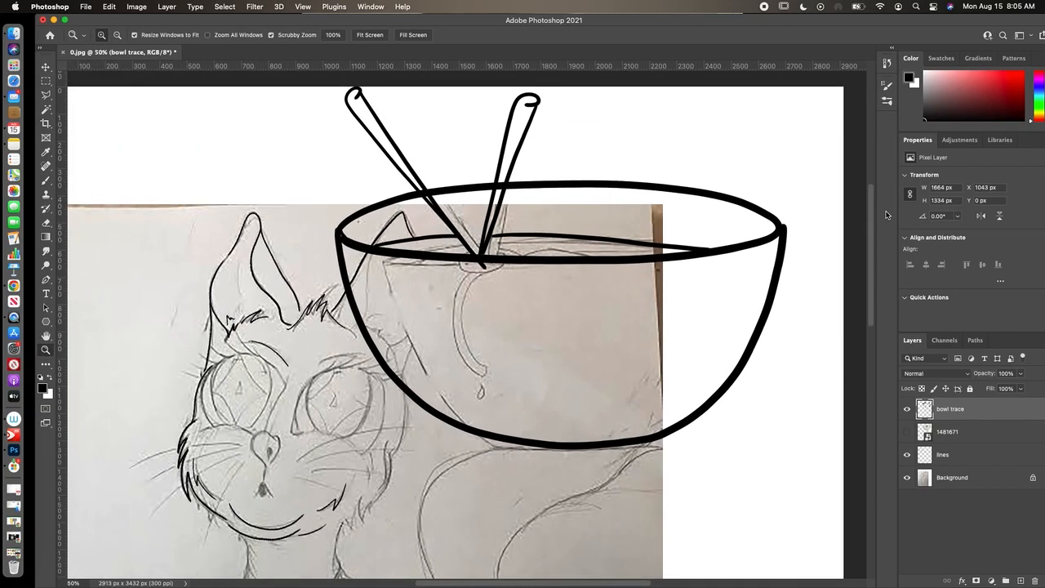
{"action": "left_click", "coordinate": [46, 179]}
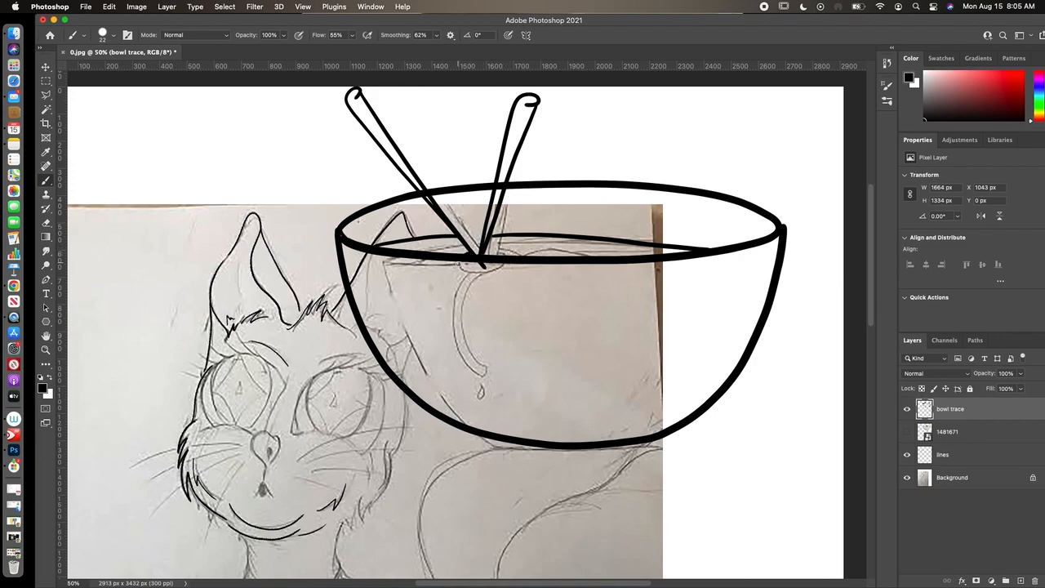
{"action": "mouse_move", "coordinate": [464, 268]}
{"action": "left_mouse_down"}
{"action": "mouse_move", "coordinate": [488, 275]}
{"action": "mouse_move", "coordinate": [507, 260]}
{"action": "mouse_move", "coordinate": [500, 245]}
{"action": "left_mouse_up"}
Step: Erase the rim and chopstick lines inside the small oval loop with a 27 px eraser
{"action": "left_click", "coordinate": [45, 220]}
{"action": "left_click", "coordinate": [107, 35]}
{"action": "type", "text": "27"}
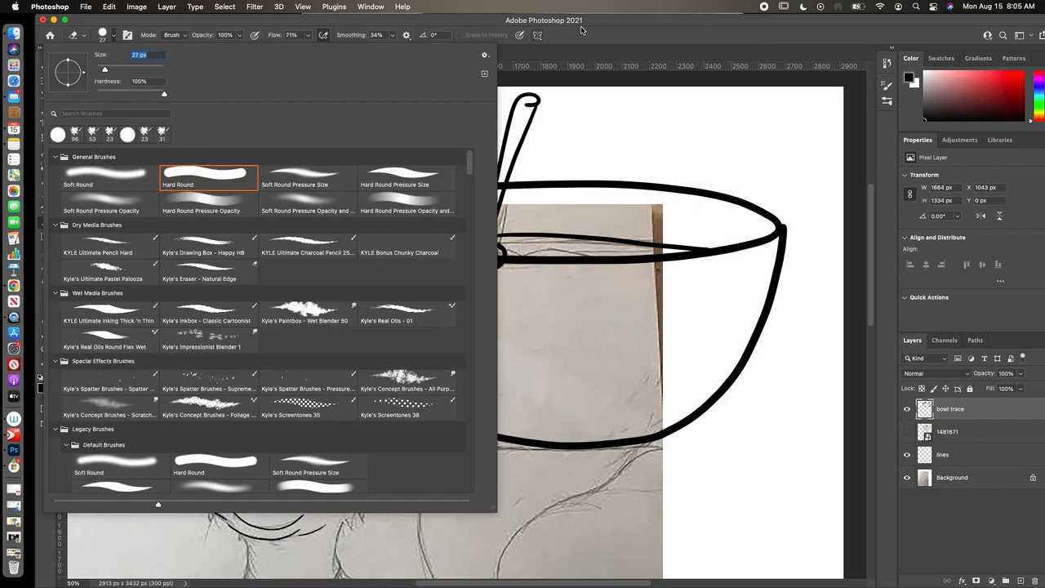
{"action": "key", "text": "Return"}
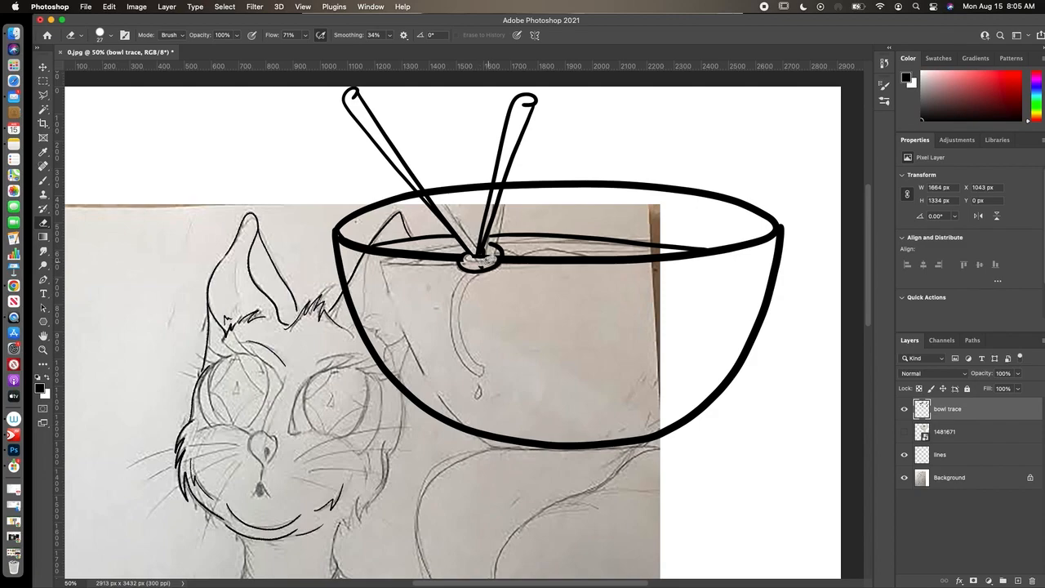
{"action": "left_click_drag", "start_coordinate": [464, 261], "coordinate": [485, 261]}
Step: Brush the noodle curl inside the loop, the curved noodle hanging below it, and a noodle hump to its right
{"action": "left_click", "coordinate": [46, 177]}
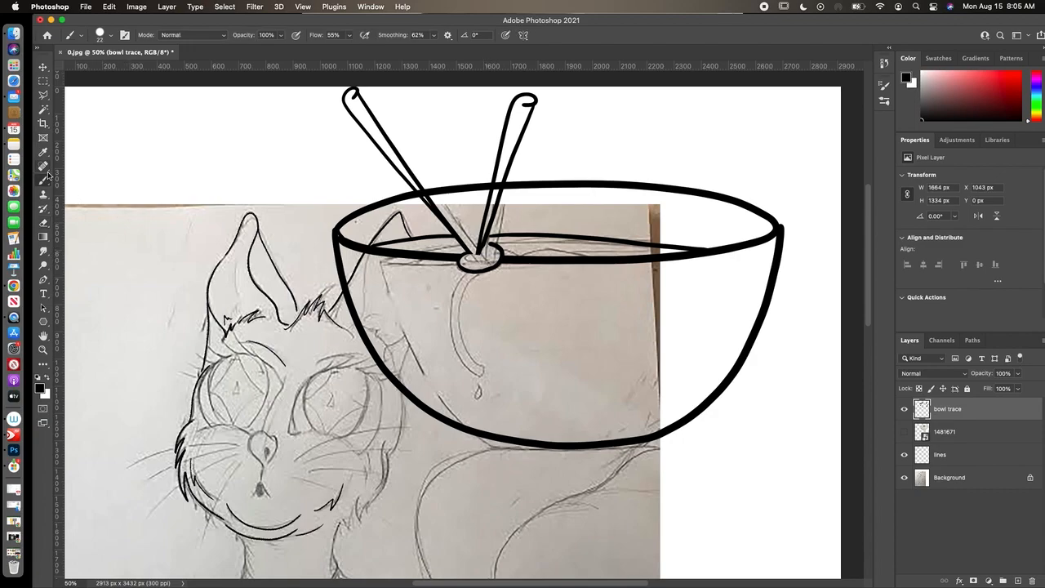
{"action": "mouse_move", "coordinate": [467, 260]}
{"action": "left_mouse_down"}
{"action": "mouse_move", "coordinate": [489, 251]}
{"action": "mouse_move", "coordinate": [478, 236]}
{"action": "mouse_move", "coordinate": [459, 350]}
{"action": "mouse_move", "coordinate": [481, 369]}
{"action": "mouse_move", "coordinate": [462, 361]}
{"action": "mouse_move", "coordinate": [452, 334]}
{"action": "mouse_move", "coordinate": [449, 302]}
{"action": "mouse_move", "coordinate": [473, 270]}
{"action": "mouse_move", "coordinate": [514, 244]}
{"action": "mouse_move", "coordinate": [572, 243]}
{"action": "mouse_move", "coordinate": [588, 256]}
{"action": "left_mouse_up"}
{"action": "left_click_drag", "start_coordinate": [515, 256], "coordinate": [586, 257]}
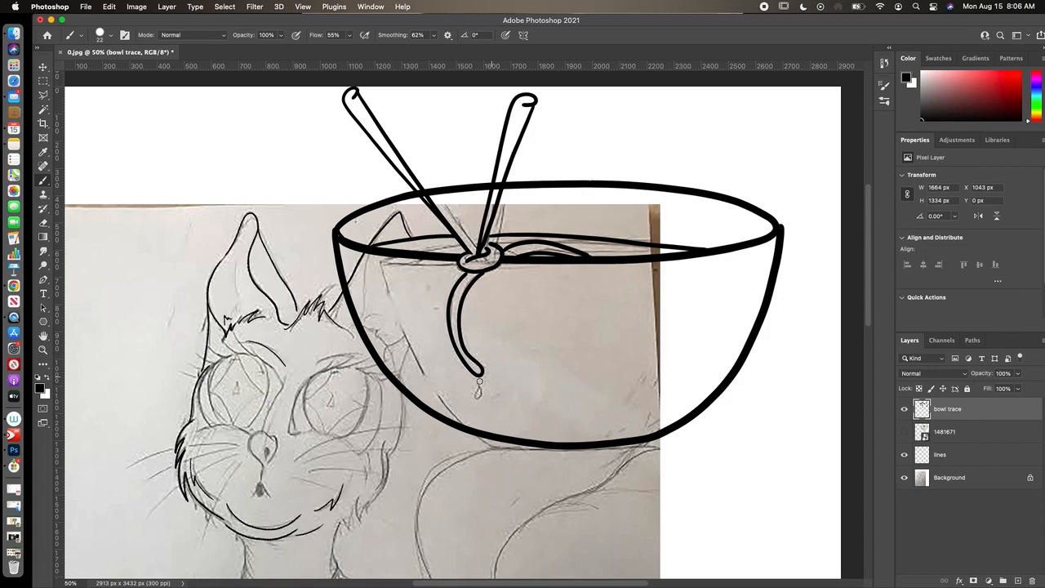
Step: Reduce the brush size to 17 px and undo the noodle hump strokes to the right of the loop
{"action": "left_click", "coordinate": [885, 101]}
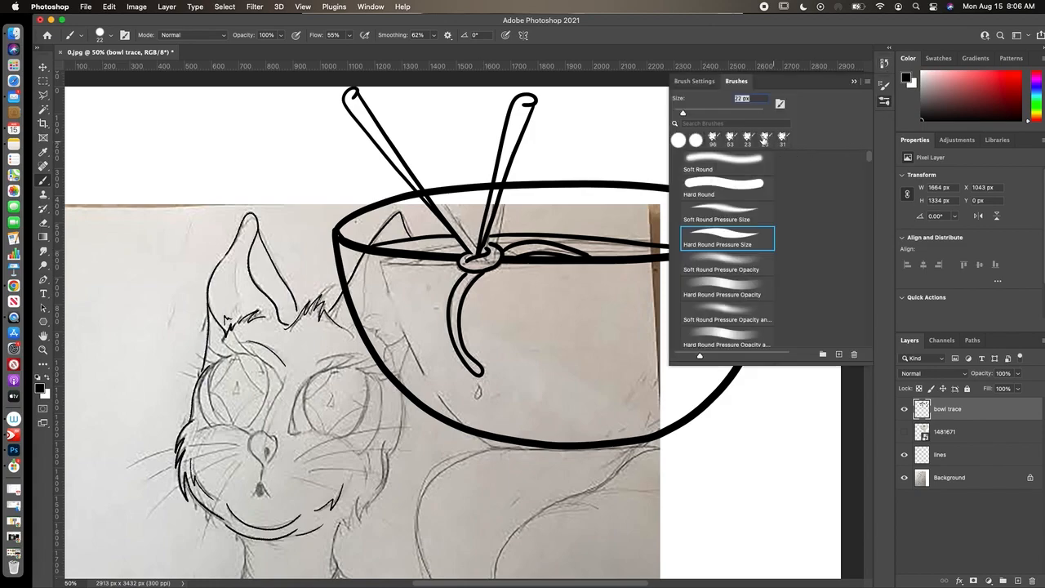
{"action": "left_click_drag", "start_coordinate": [679, 114], "coordinate": [675, 114]}
{"action": "left_click", "coordinate": [884, 63]}
{"action": "left_click", "coordinate": [834, 95]}
{"action": "left_click", "coordinate": [837, 84]}
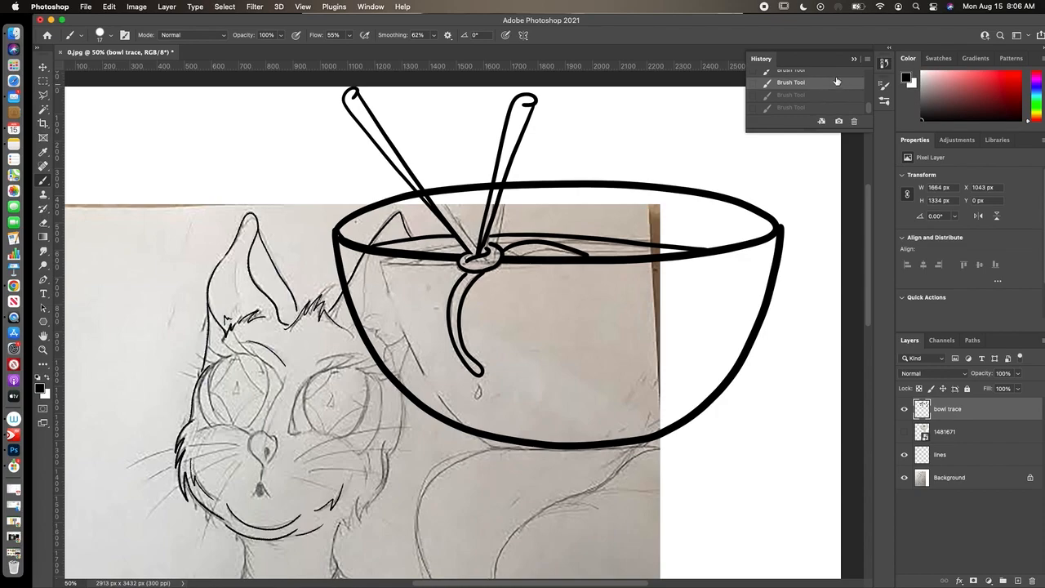
{"action": "left_click", "coordinate": [841, 71]}
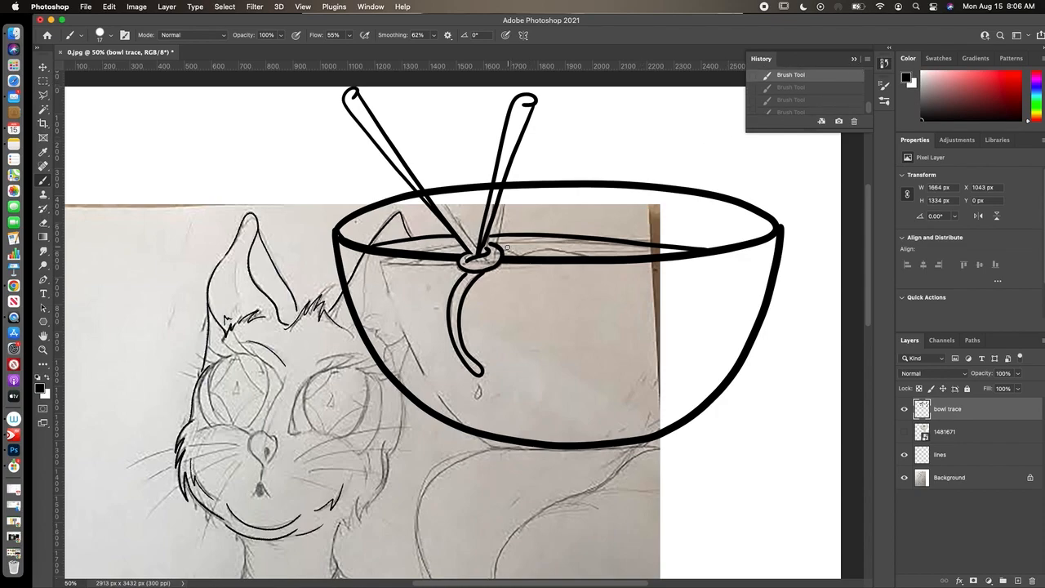
Step: Draw thin noodle curves along the soup's surface on both sides of the loop, and outline the drop below the hanging noodle
{"action": "left_click_drag", "start_coordinate": [500, 245], "coordinate": [601, 256]}
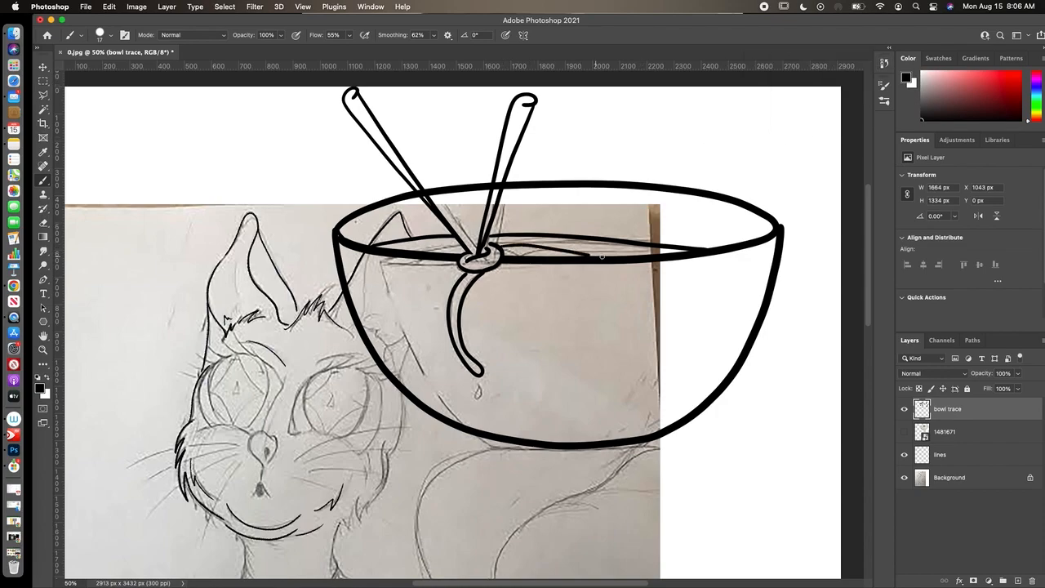
{"action": "mouse_move", "coordinate": [523, 257]}
{"action": "left_mouse_down"}
{"action": "mouse_move", "coordinate": [577, 257]}
{"action": "mouse_move", "coordinate": [635, 234]}
{"action": "mouse_move", "coordinate": [544, 248]}
{"action": "mouse_move", "coordinate": [587, 237]}
{"action": "mouse_move", "coordinate": [651, 253]}
{"action": "left_mouse_up"}
{"action": "left_click_drag", "start_coordinate": [412, 250], "coordinate": [462, 243]}
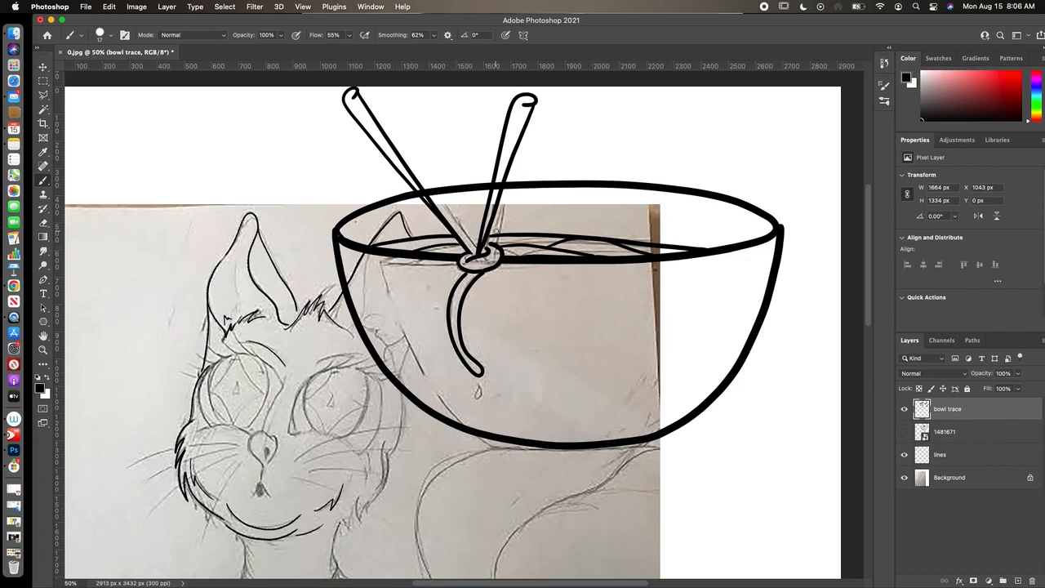
{"action": "mouse_move", "coordinate": [477, 391]}
{"action": "left_mouse_down"}
{"action": "mouse_move", "coordinate": [478, 408]}
{"action": "mouse_move", "coordinate": [475, 378]}
{"action": "left_mouse_up"}
Step: Try to clean up the bowl's upper-left corner with the 27 px eraser, and undo the erasure
{"action": "mouse_move", "coordinate": [361, 246]}
{"action": "left_mouse_down"}
{"action": "mouse_move", "coordinate": [345, 240]}
{"action": "mouse_move", "coordinate": [347, 215]}
{"action": "left_mouse_up"}
{"action": "left_click", "coordinate": [43, 221]}
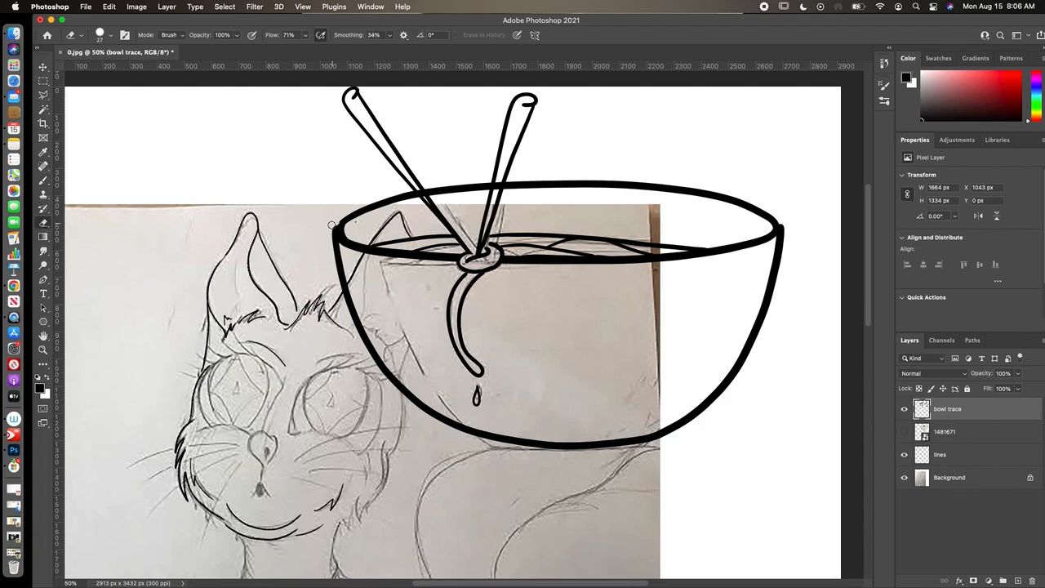
{"action": "left_click", "coordinate": [884, 63]}
{"action": "left_click", "coordinate": [828, 96]}
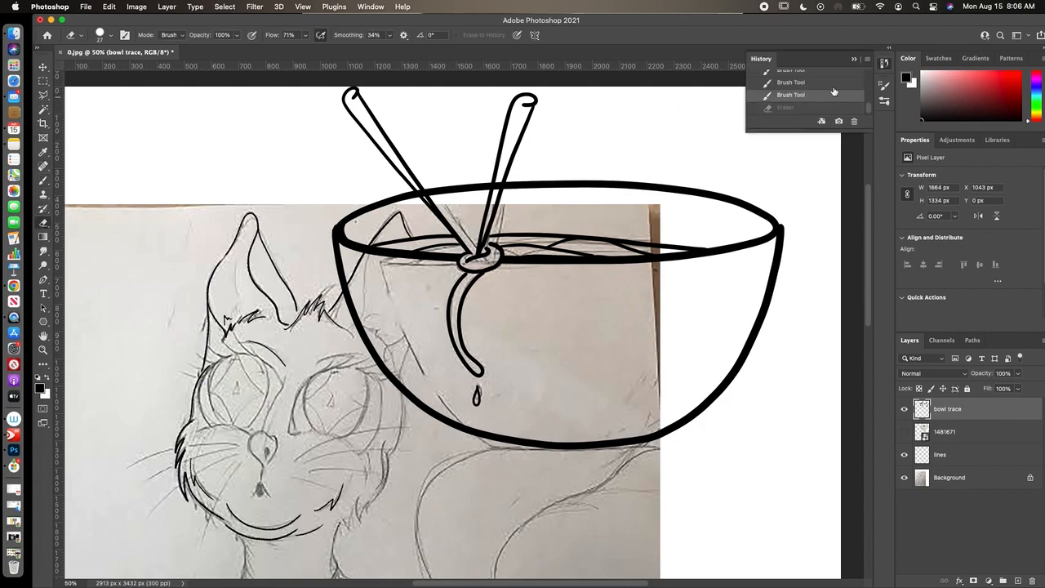
Step: Try to thin the bowl's left outline with the eraser at 74% smoothing, and undo the erasures
{"action": "left_click", "coordinate": [390, 35]}
{"action": "left_click_drag", "start_coordinate": [401, 49], "coordinate": [409, 49]}
{"action": "left_click_drag", "start_coordinate": [328, 243], "coordinate": [342, 213]}
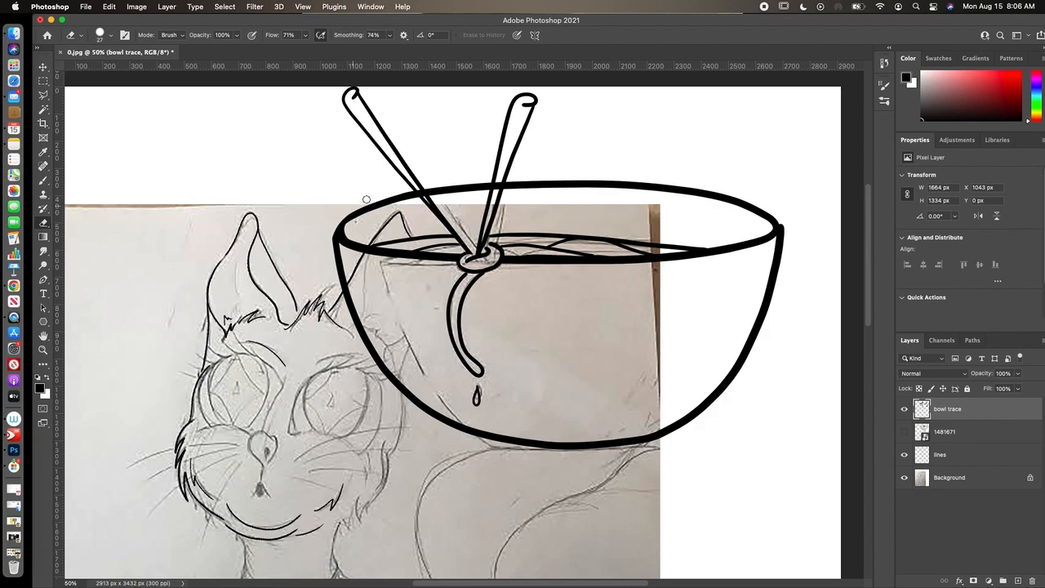
{"action": "left_click_drag", "start_coordinate": [333, 228], "coordinate": [364, 362]}
{"action": "left_click", "coordinate": [888, 65]}
{"action": "scroll", "coordinate": [868, 111], "scroll_direction": "up", "scroll_amount": 3}
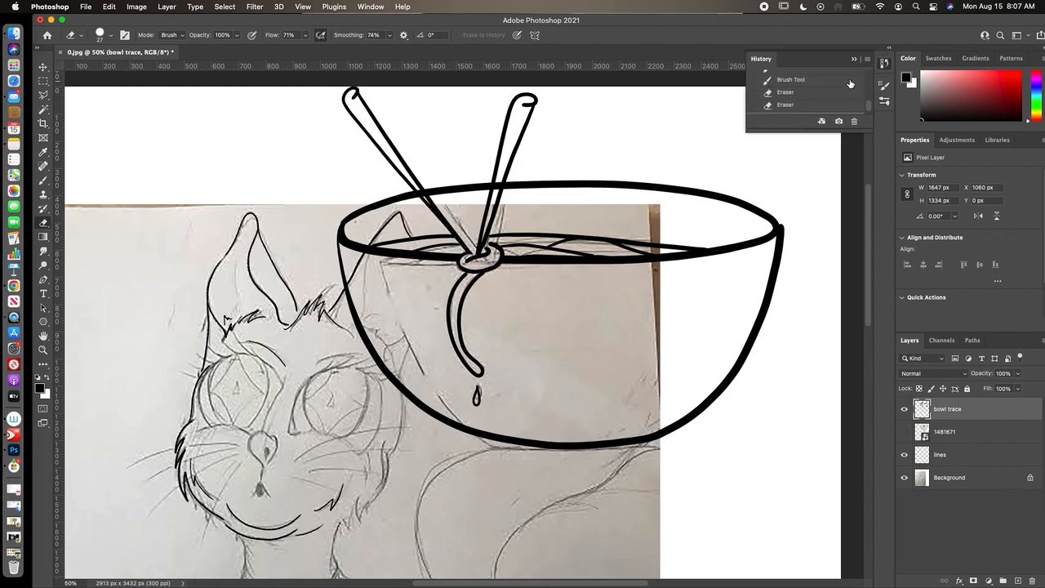
{"action": "left_click", "coordinate": [851, 81]}
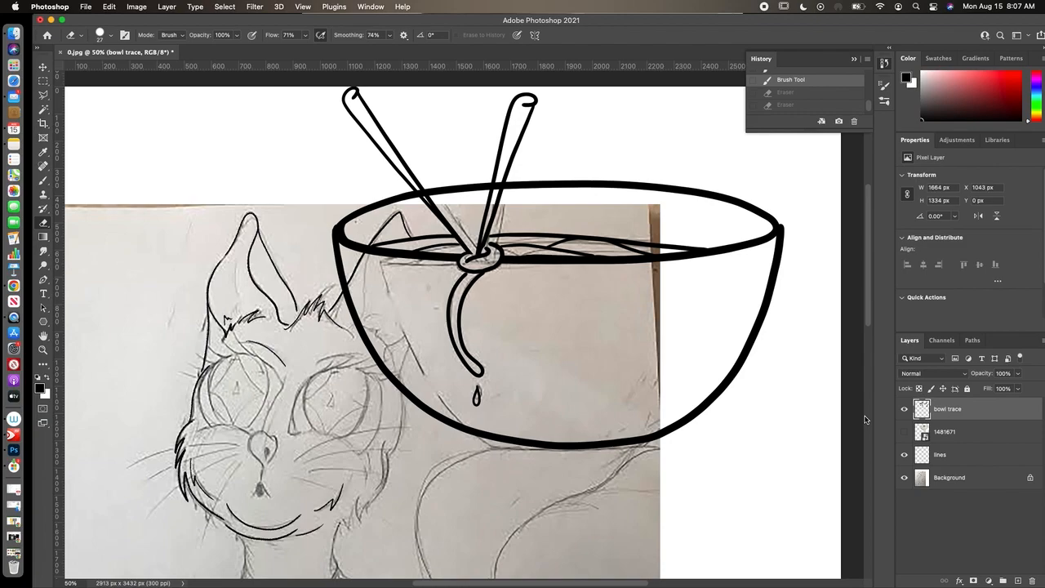